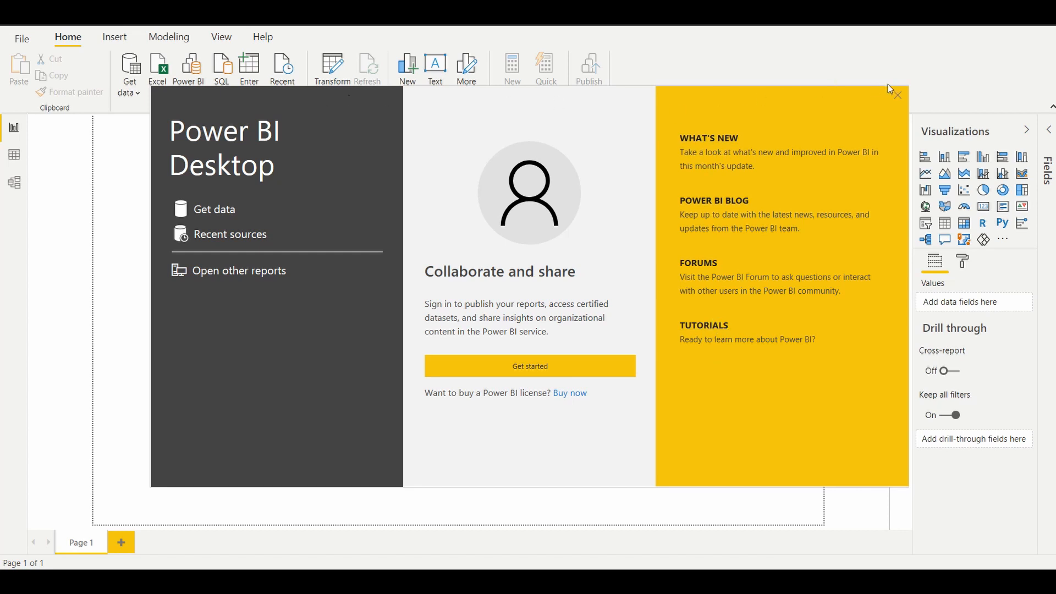
Step: Dismiss the start screen and review the available data connectors in the Database, Power Platform and Azure categories
left_click(898, 96)
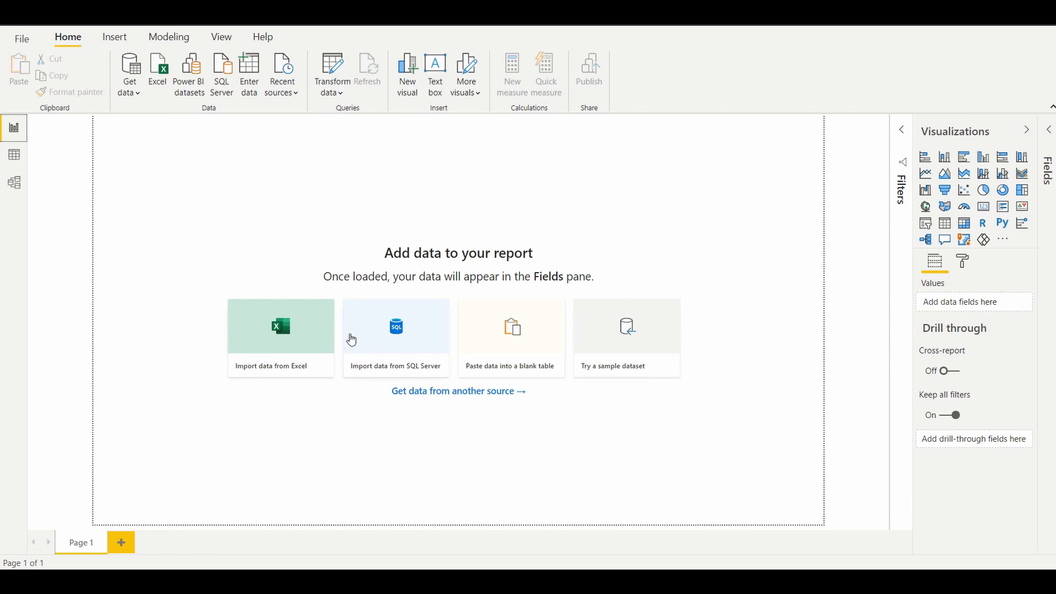
left_click(135, 97)
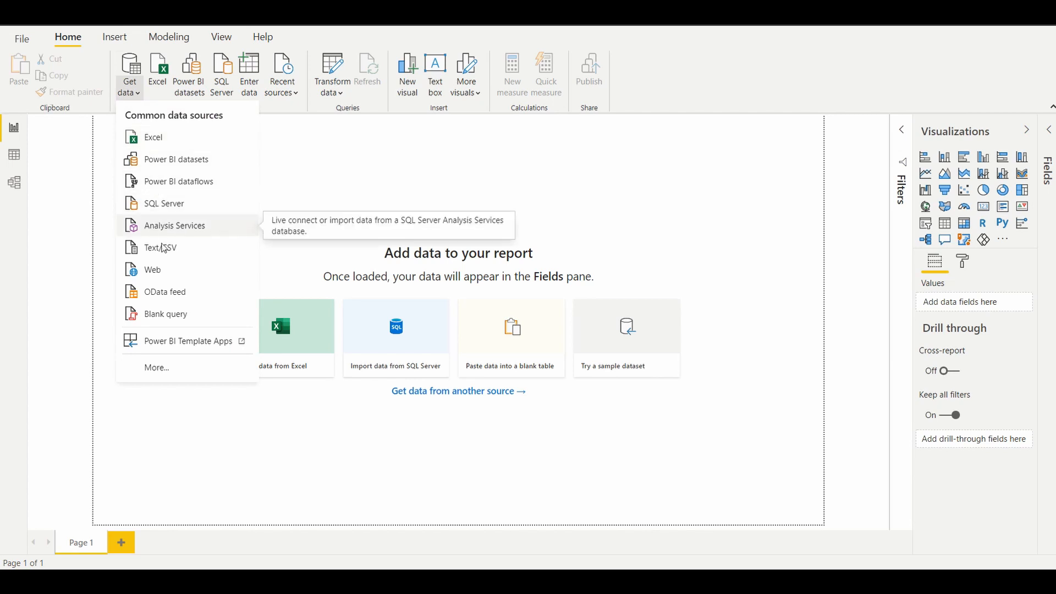
left_click(162, 371)
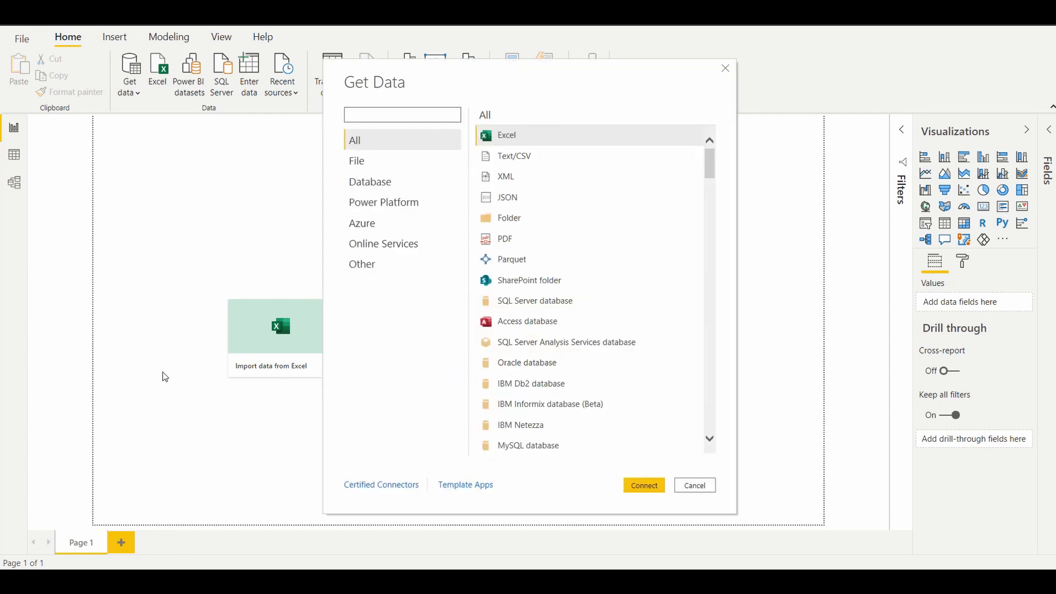
left_click(368, 180)
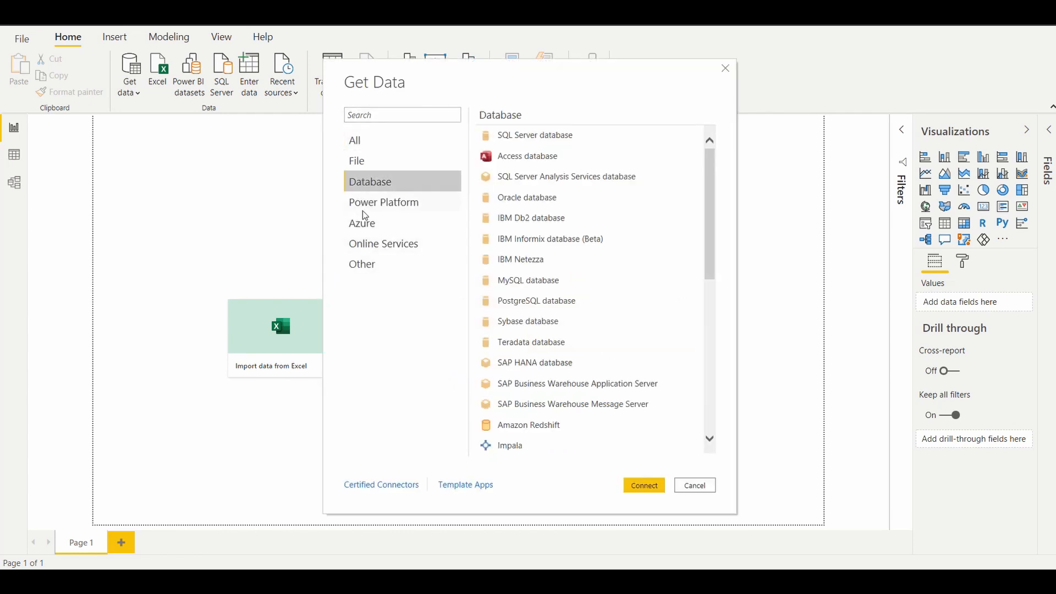
left_click(367, 205)
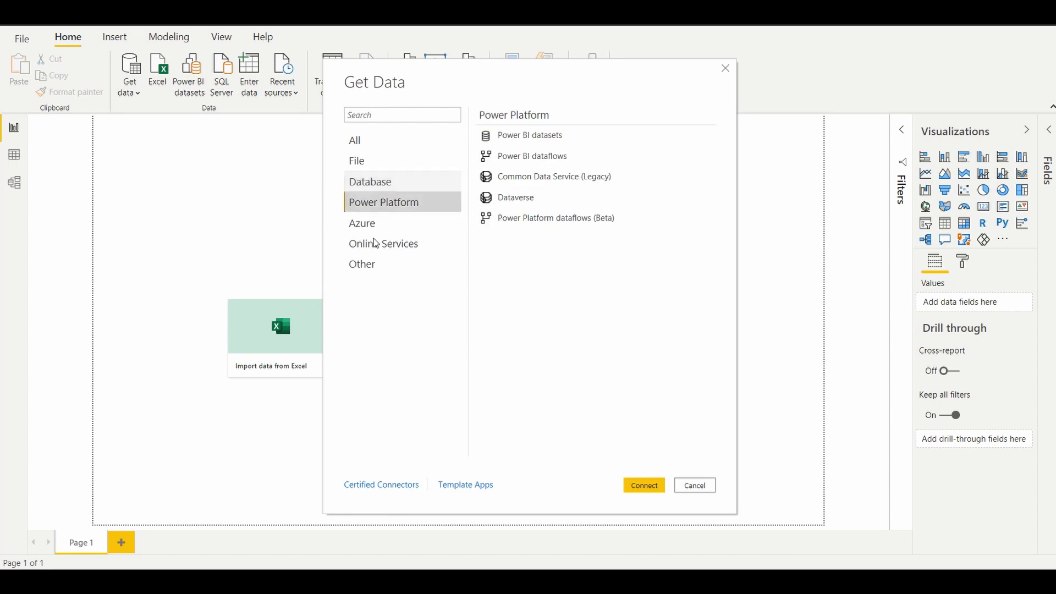
left_click(370, 227)
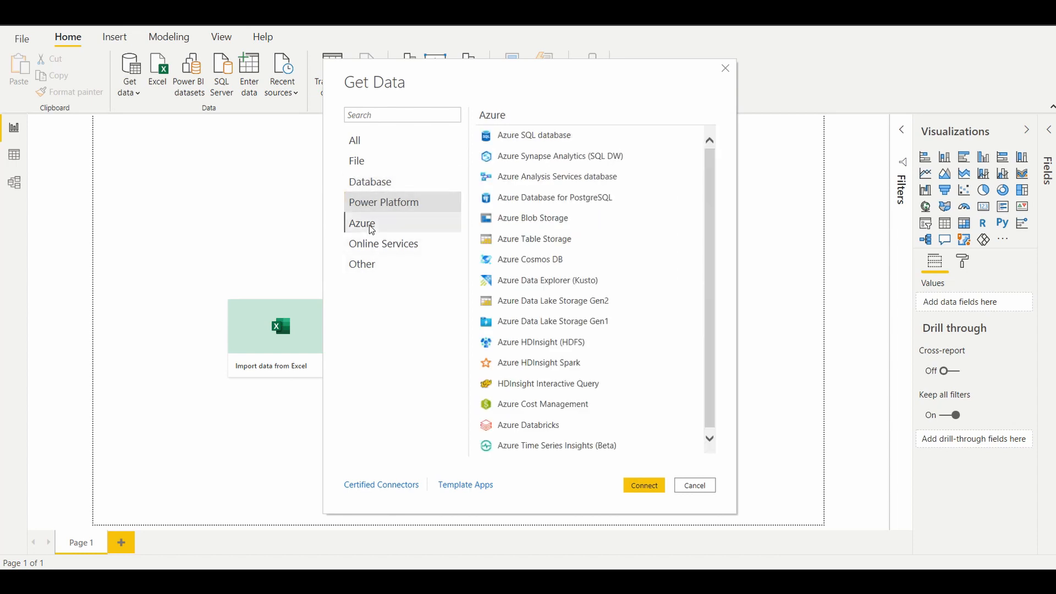
left_click(362, 152)
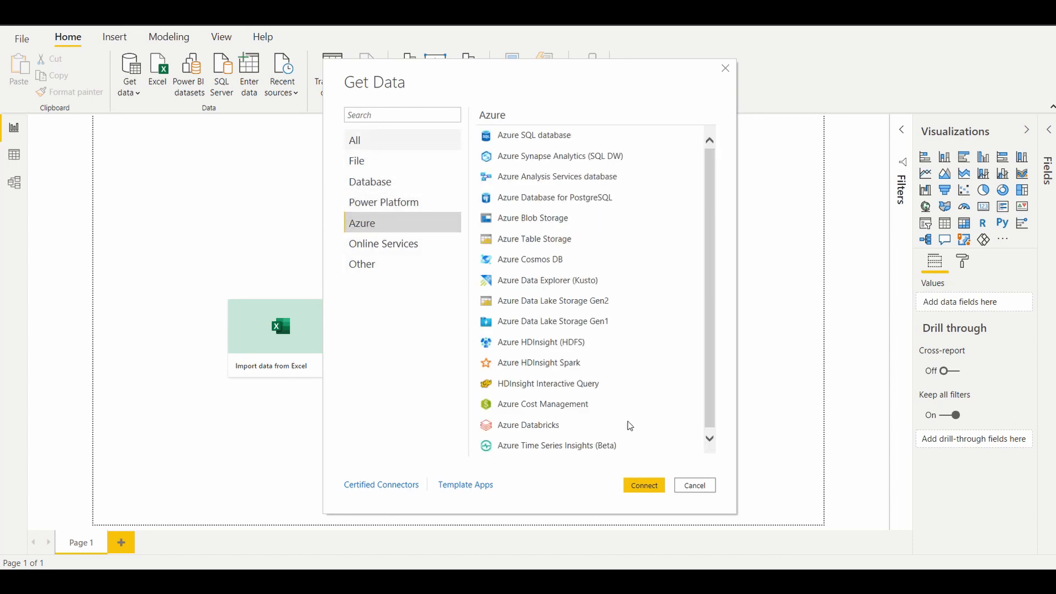
left_click(694, 485)
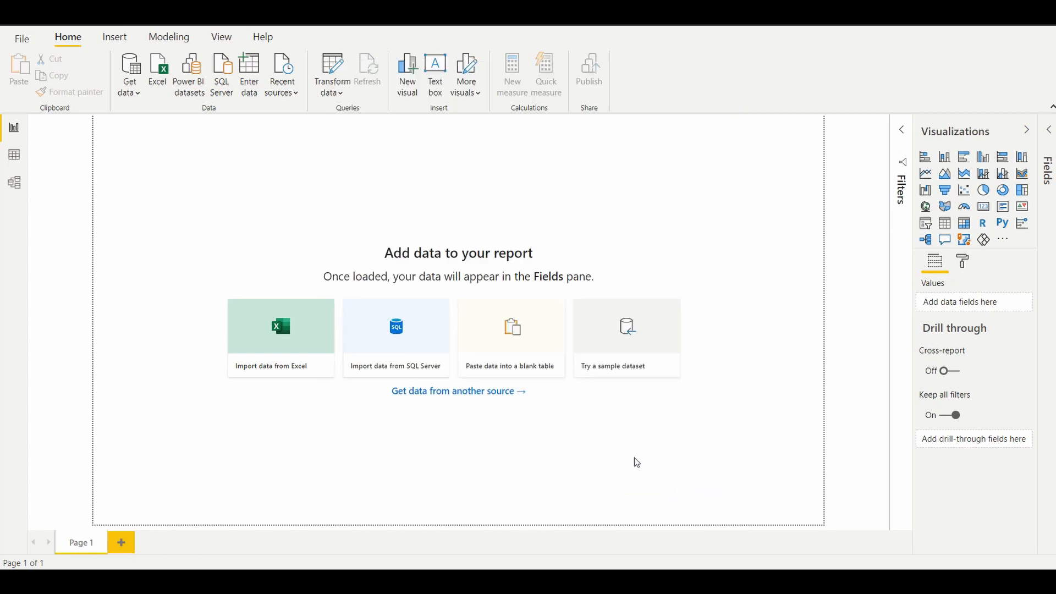
Step: Import the Excel workbook Motor Vehicle Sales from the Power BI Data folder as the report's data source
left_click(250, 340)
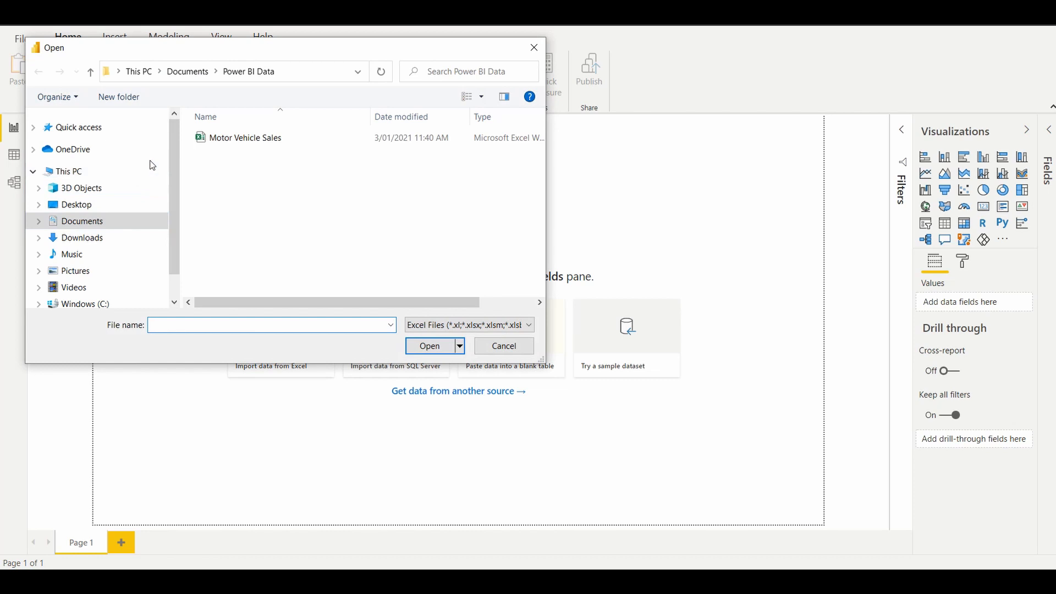
left_click(240, 139)
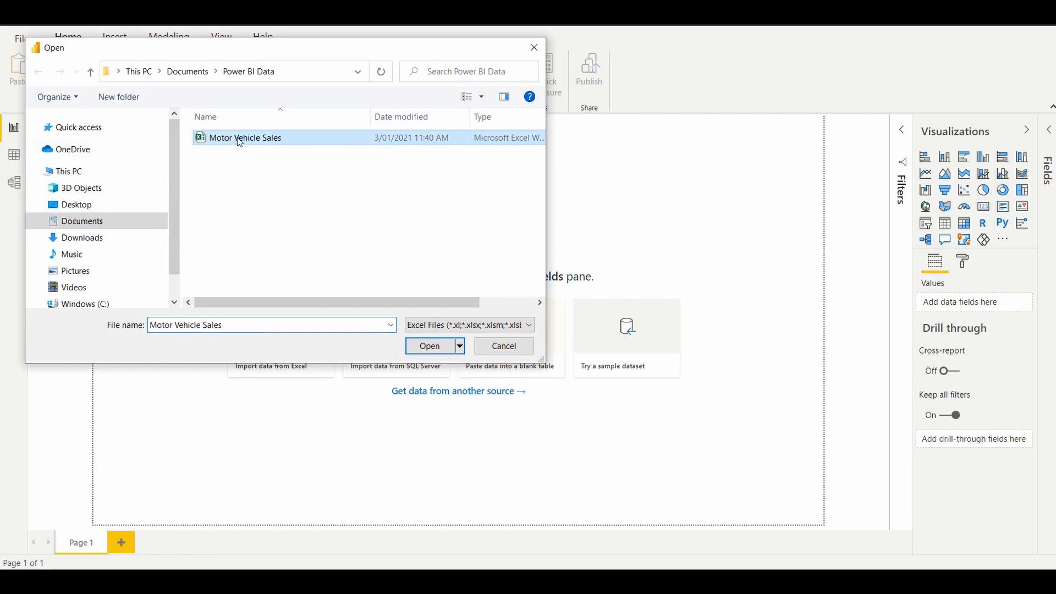
left_click(430, 346)
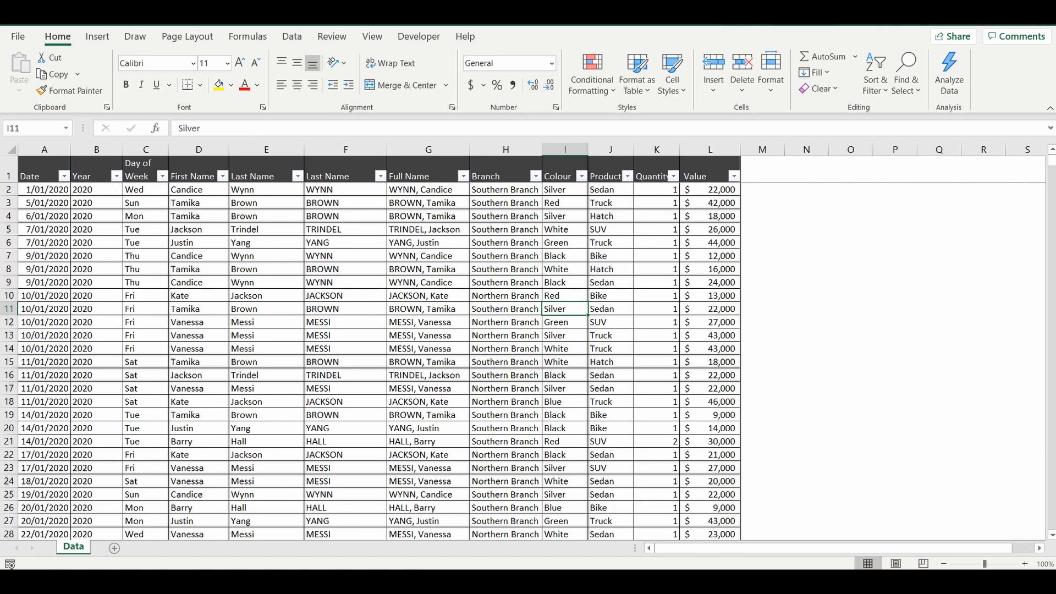
Step: Switch from Excel back to Power BI Desktop and load the Data sheet of the Motor Vehicle Sales workbook
right_click(664, 582)
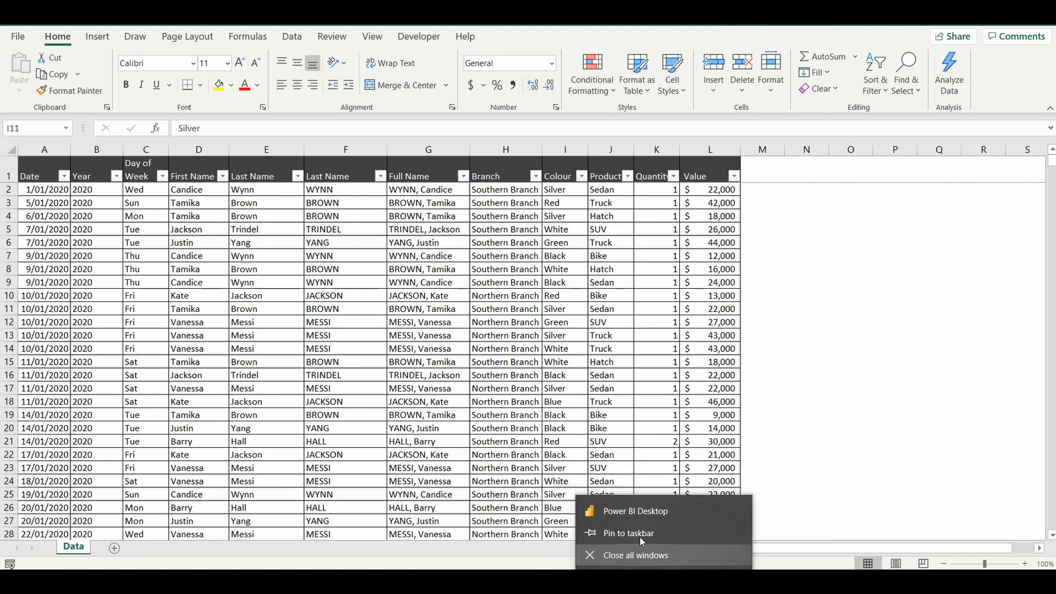
left_click(664, 582)
left_click(706, 545)
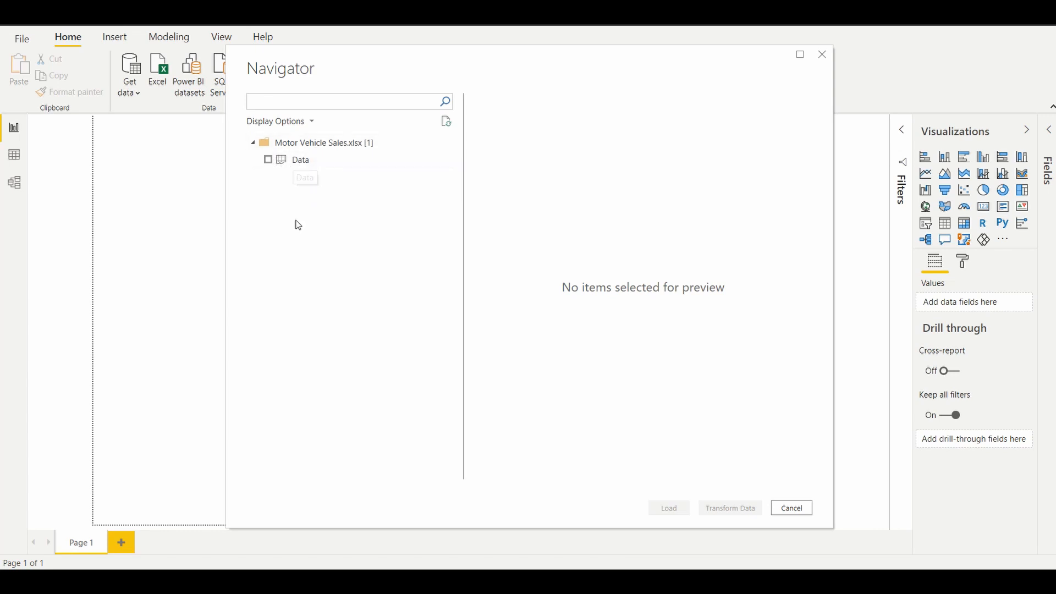
left_click(269, 162)
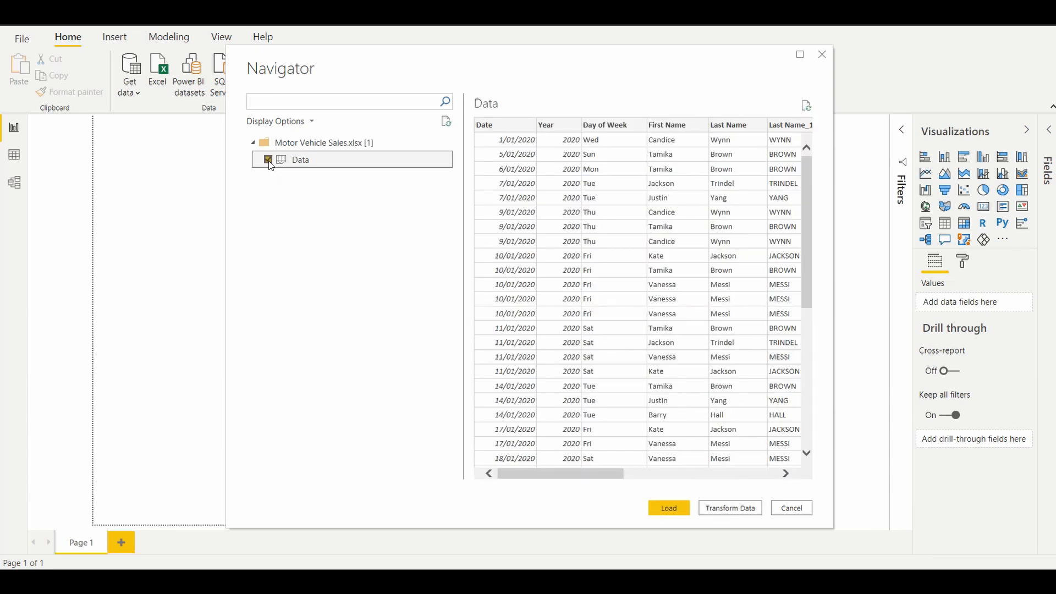
left_click_drag(620, 473, 586, 461)
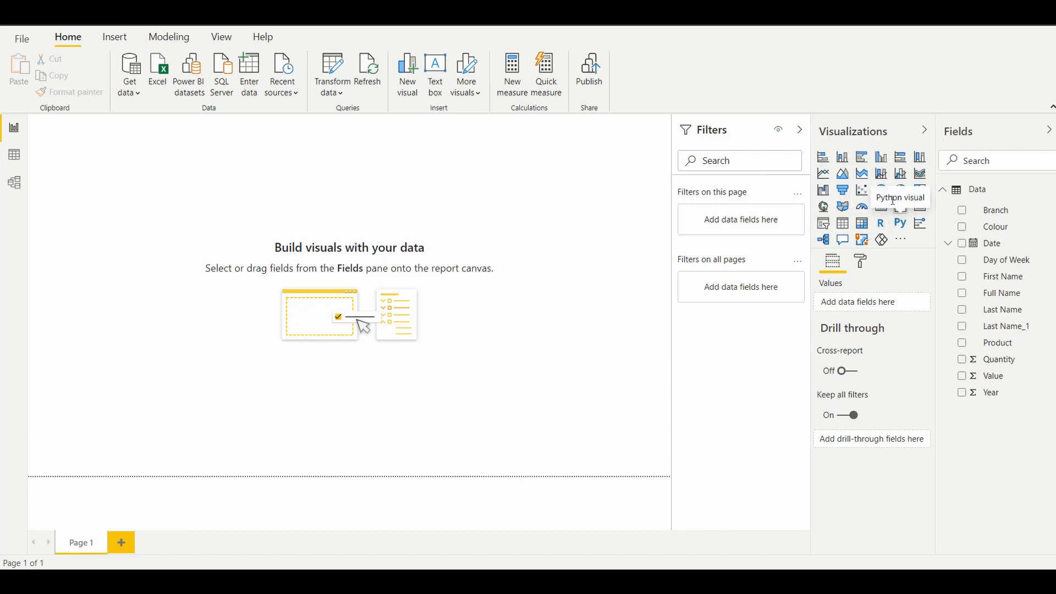
Step: Add a clustered column chart in the upper-left area of the page, with Full Name as axis and Quantity as values
left_click(880, 160)
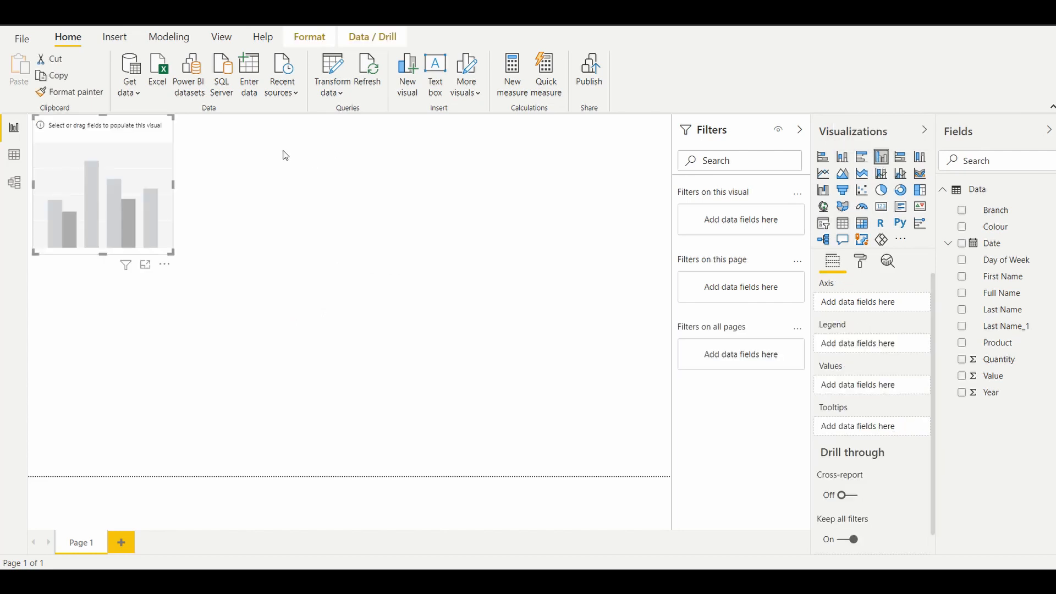
left_click_drag(129, 126, 185, 190)
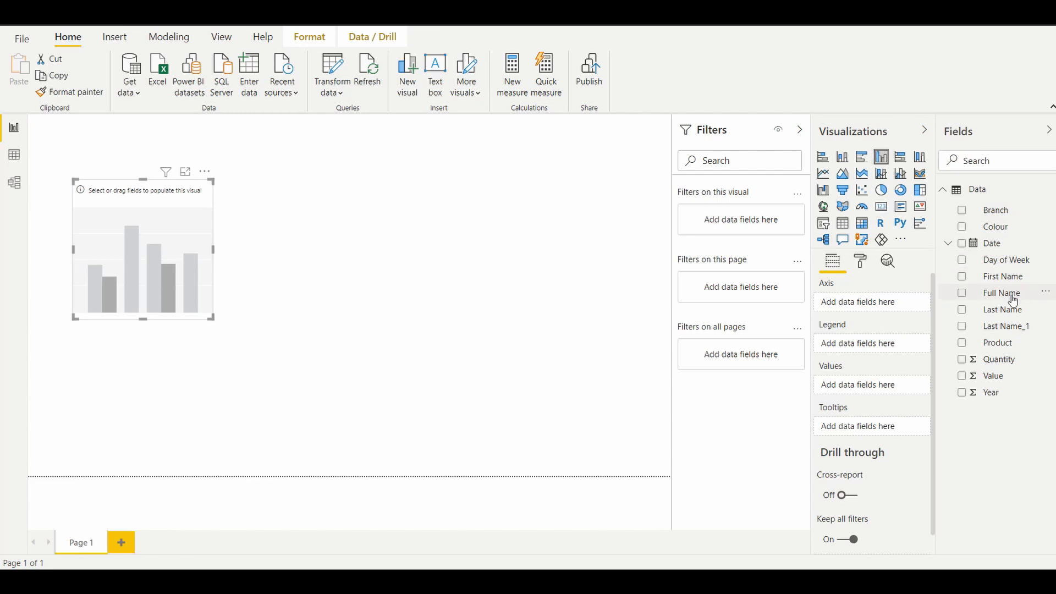
left_click(962, 293)
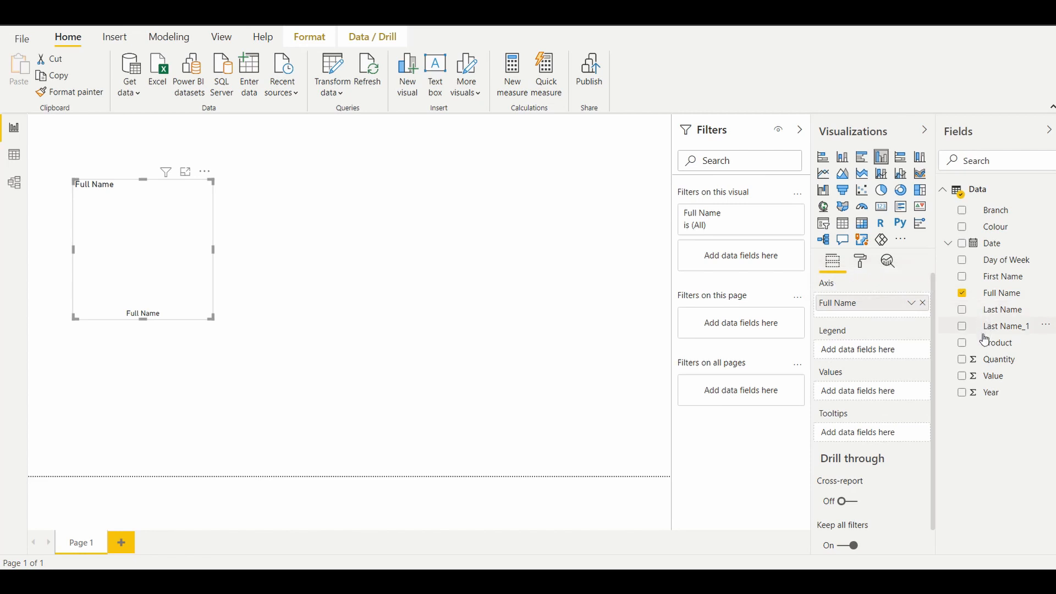
left_click(963, 360)
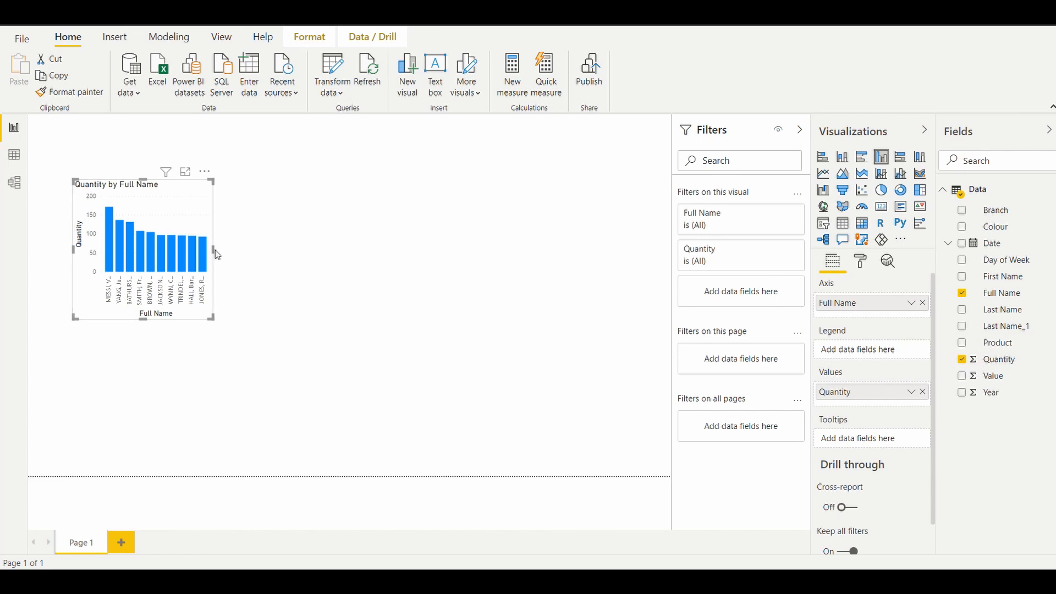
Step: Enlarge the column chart to about half the page's width and slightly under half its height
left_click_drag(216, 250, 294, 244)
left_click(170, 190)
left_click_drag(213, 248, 384, 242)
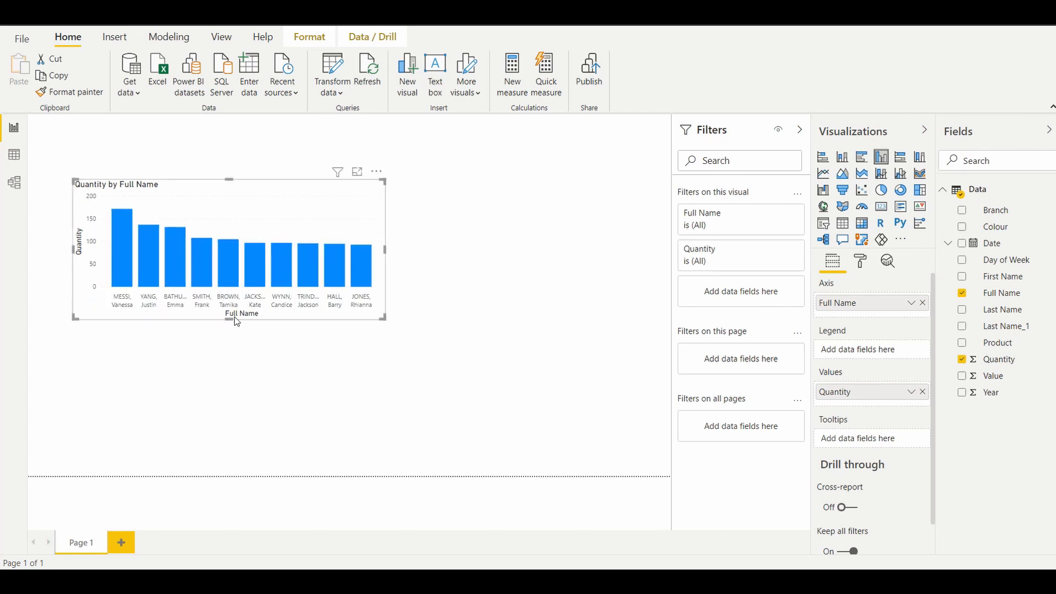
left_click_drag(229, 316, 236, 363)
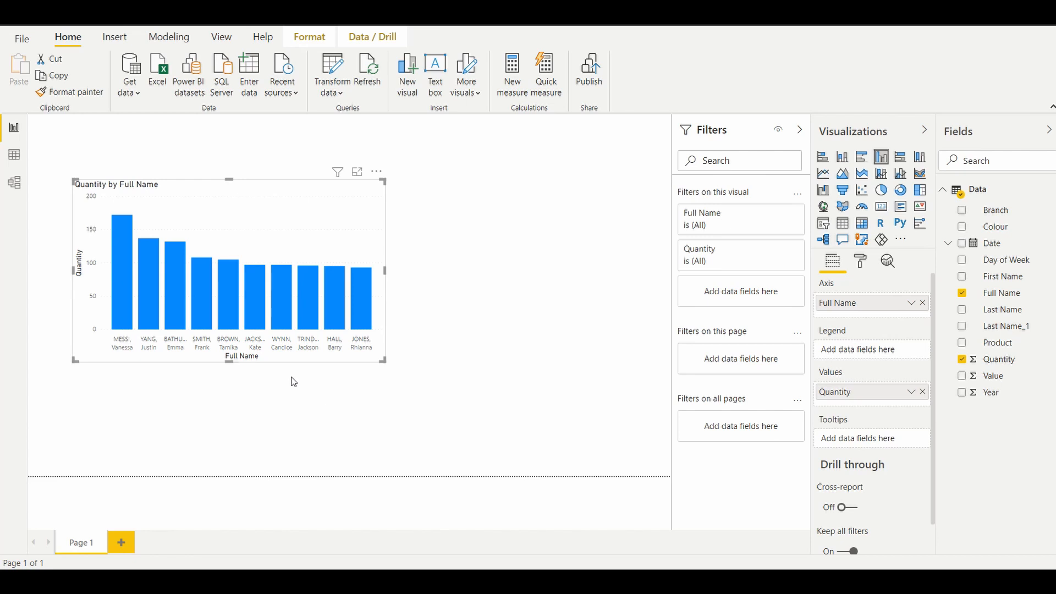
left_click(490, 293)
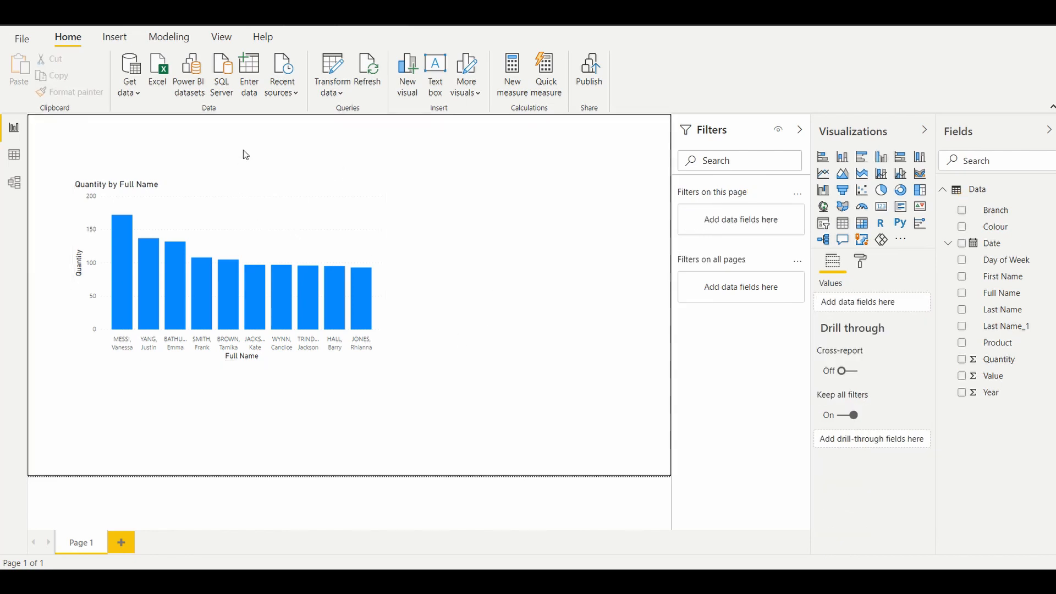
key("ctrl+z")
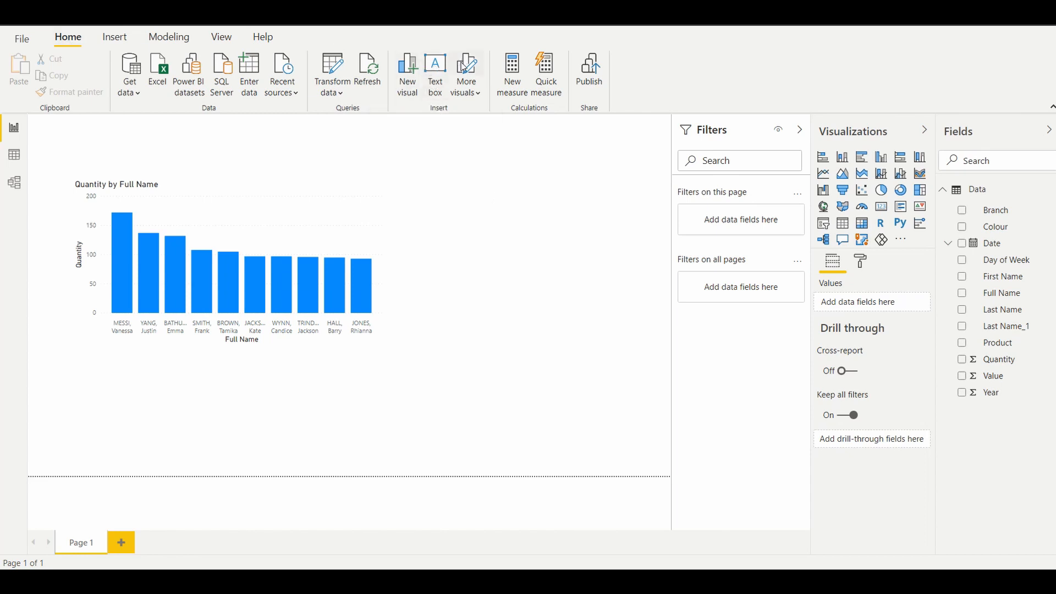
Step: Insert a text box reading "Motor Vehicle Sales" in Arial Black at size 32
left_click(426, 64)
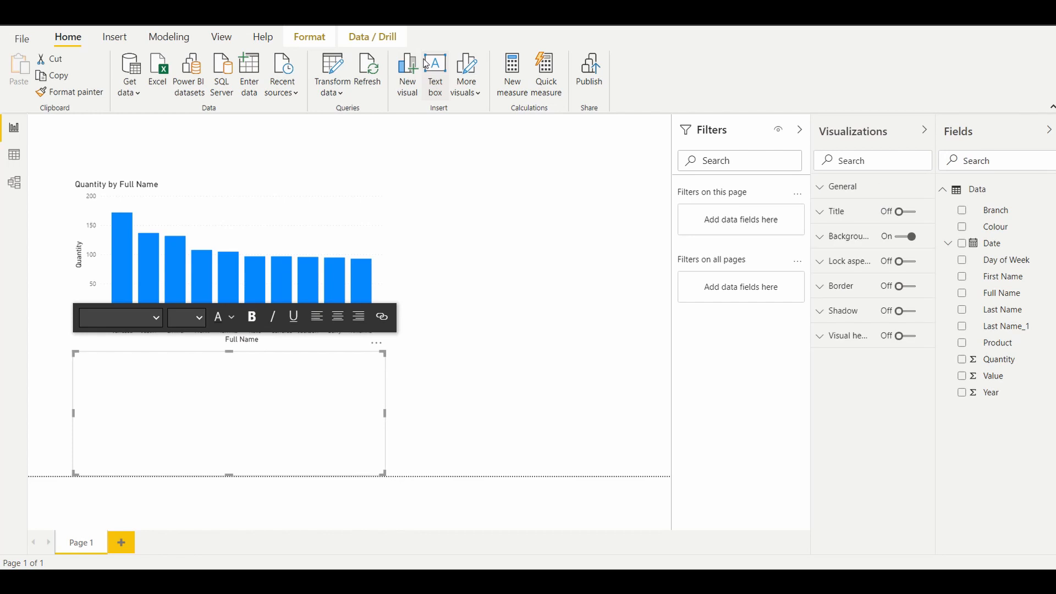
left_click(156, 319)
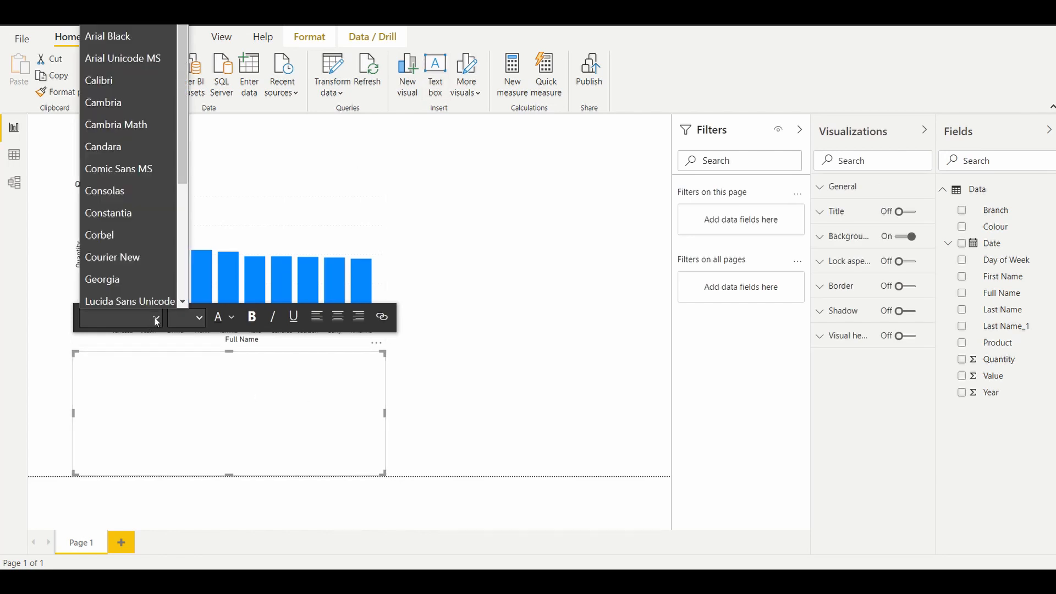
left_click(114, 38)
left_click(199, 318)
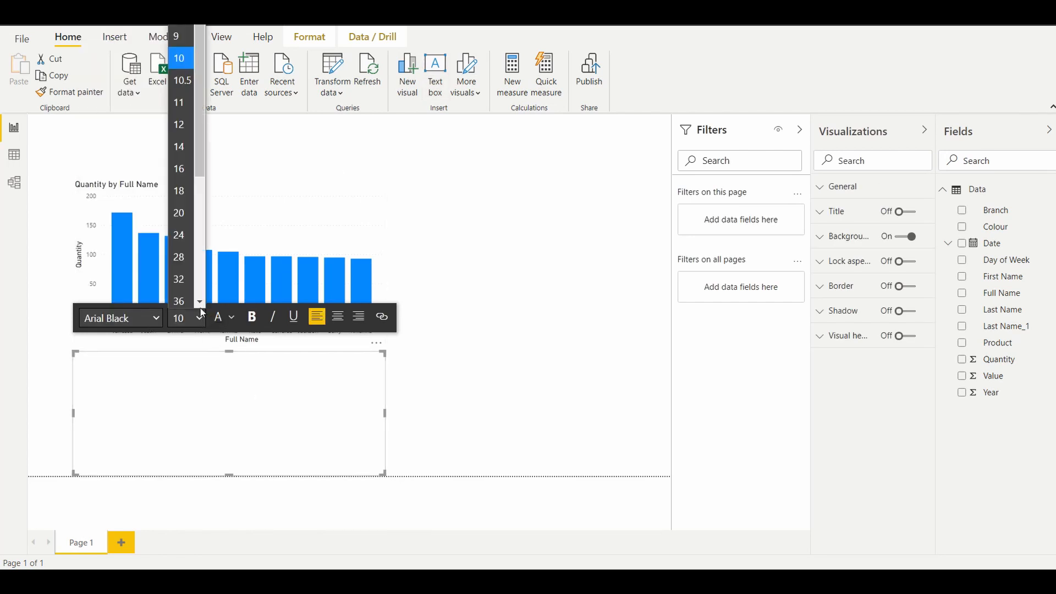
left_click(181, 275)
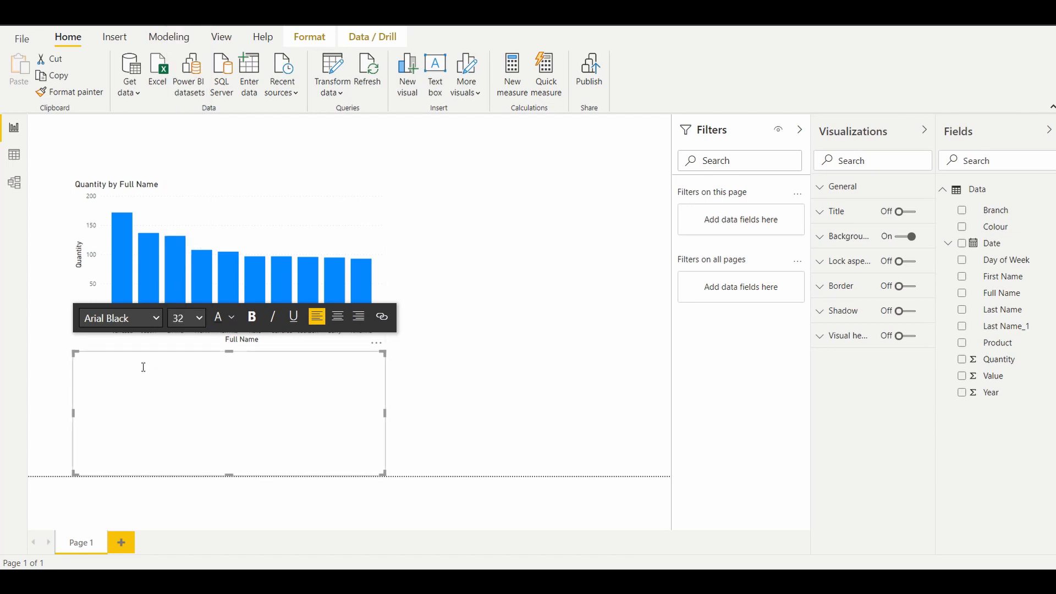
type("Motor")
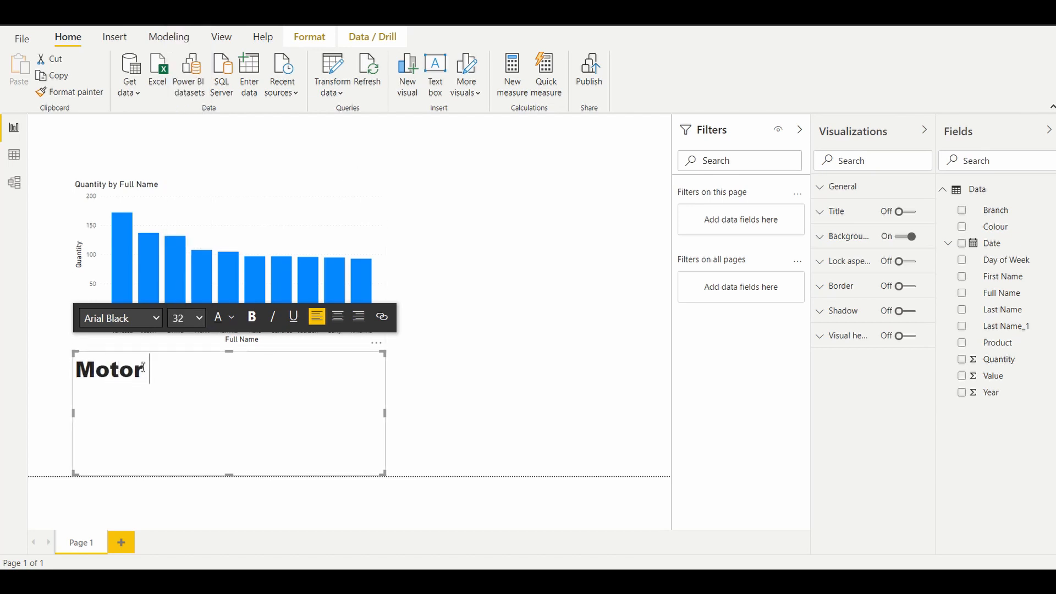
type(" Vehicle Sales")
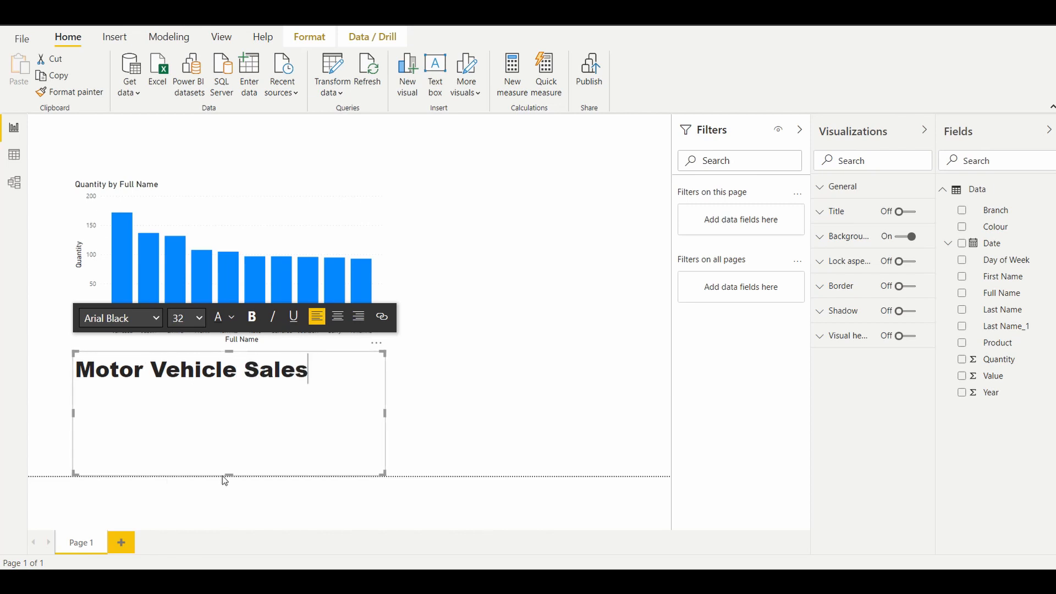
Step: Reduce the title text box to one line's height and move it to the page's upper-left corner above the chart
left_click_drag(228, 476, 226, 394)
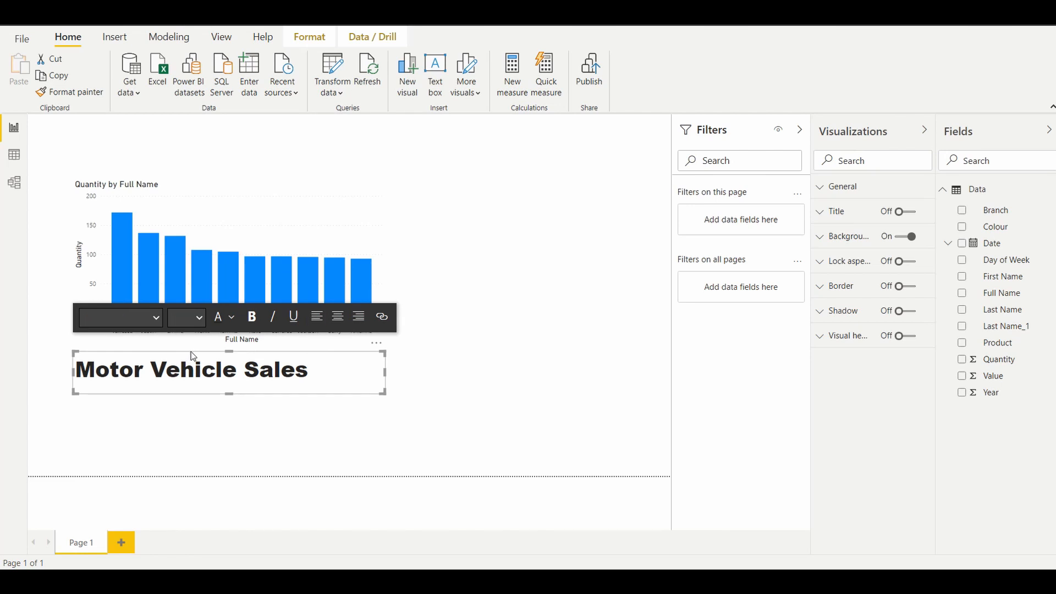
left_click_drag(191, 352, 154, 126)
left_click(454, 395)
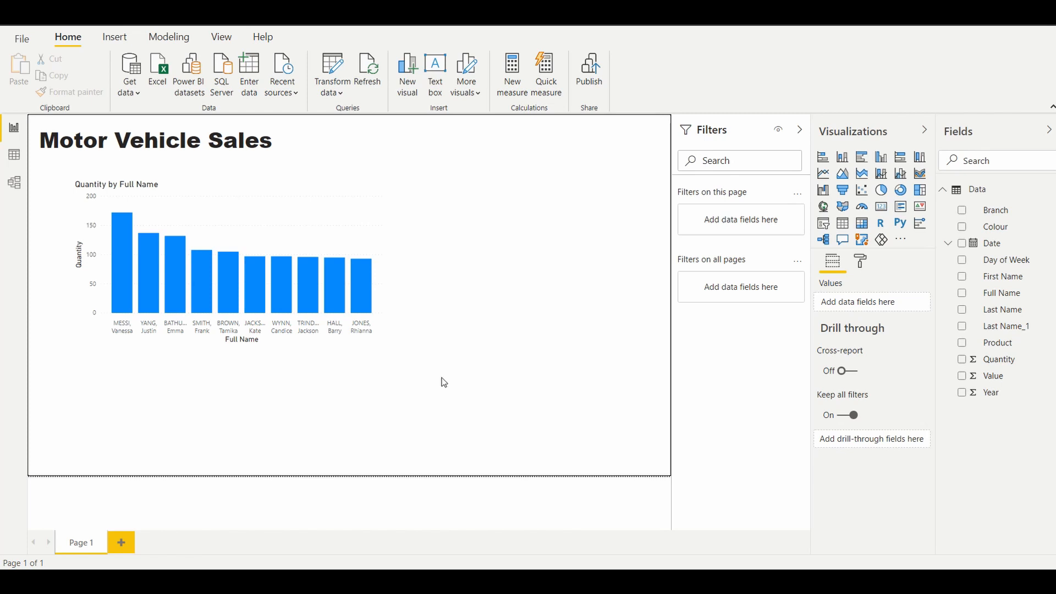
Step: Insert a vertical line shape, narrow its frame, and place it in the empty area to the right of the chart
left_click(116, 39)
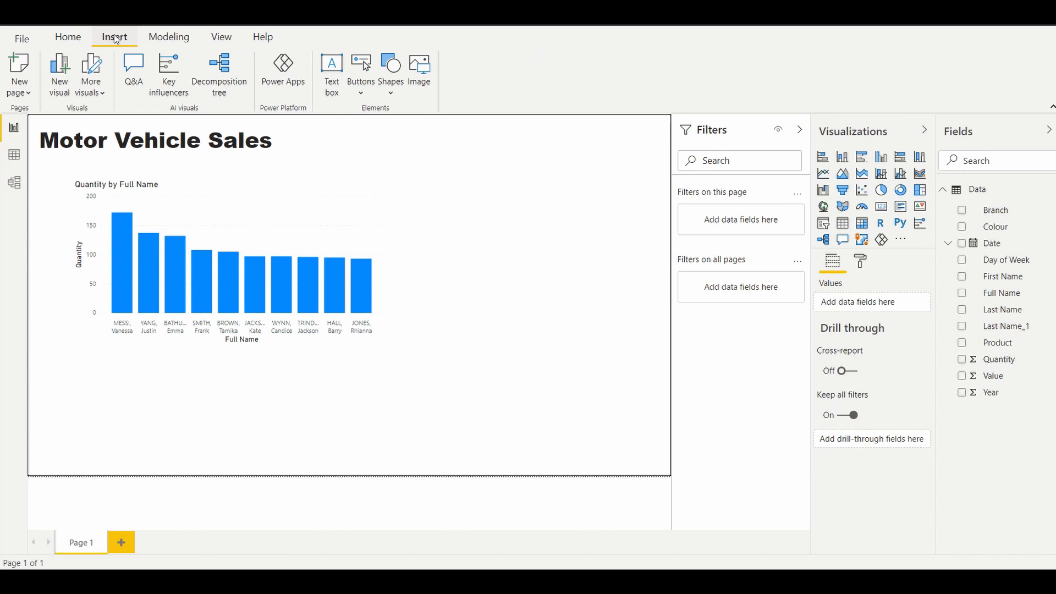
left_click(391, 95)
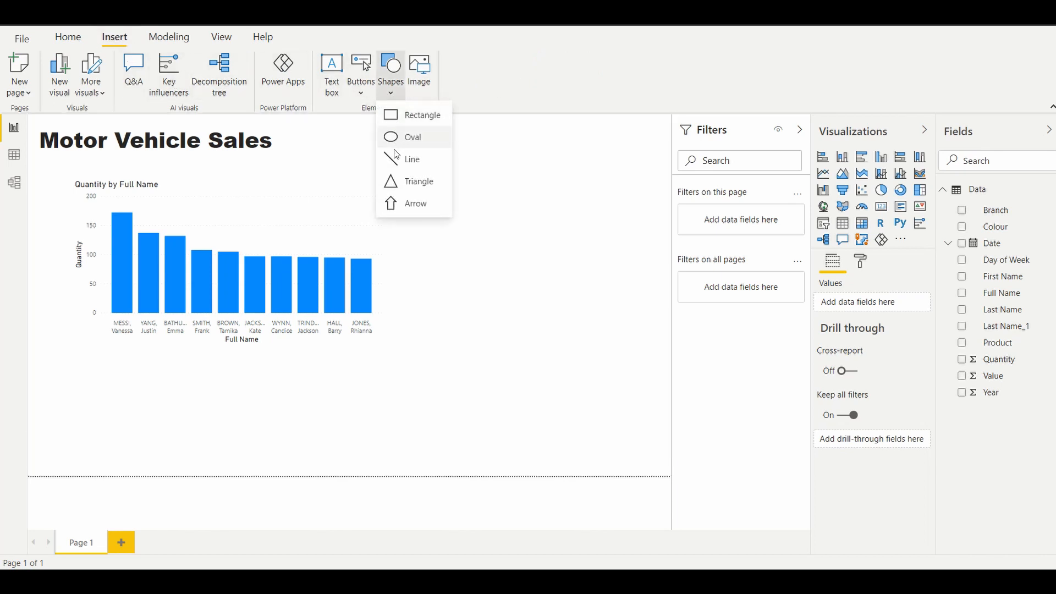
left_click(396, 165)
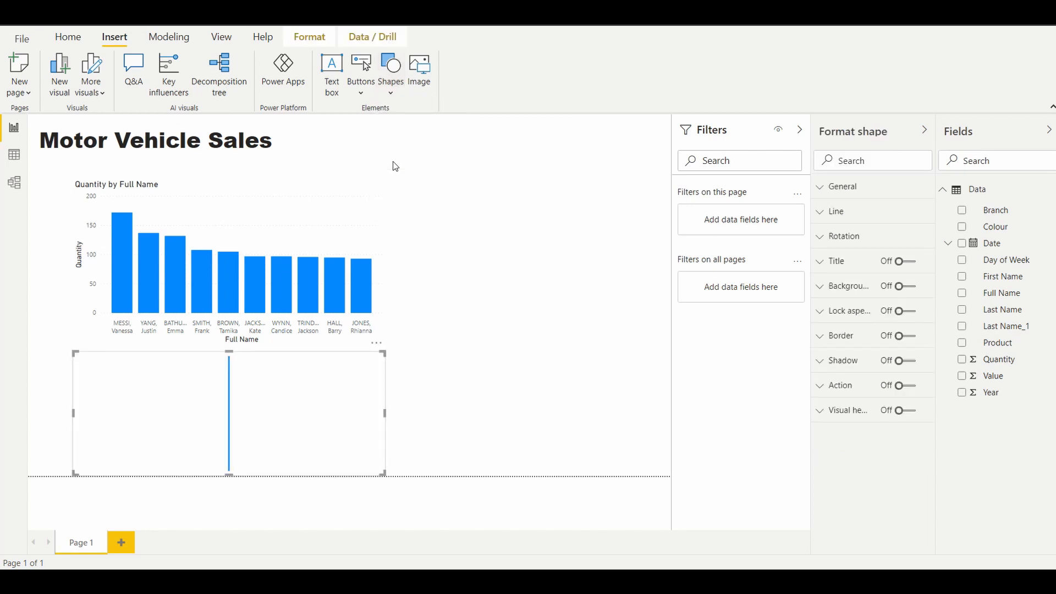
left_click_drag(385, 413, 170, 414)
left_click_drag(107, 357, 533, 194)
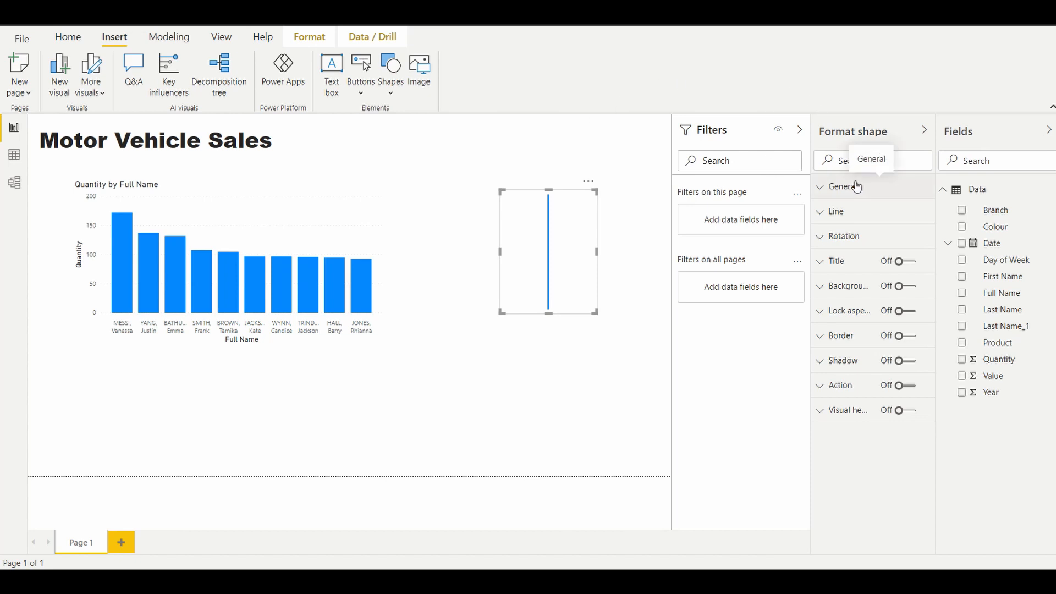
Step: Set the line shape's rotation to 90 degrees
left_click(298, 183)
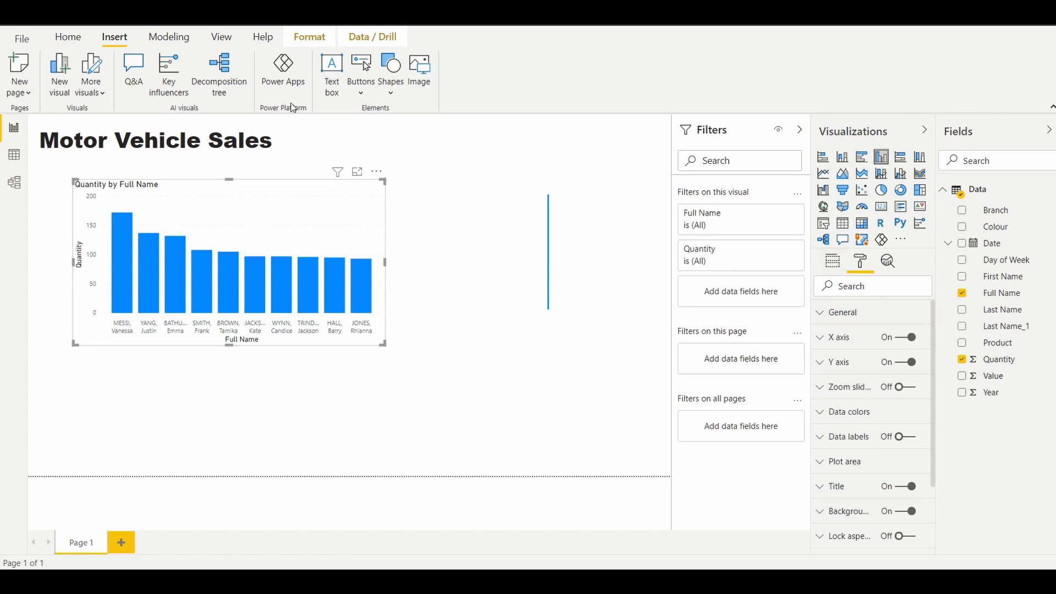
left_click(186, 127)
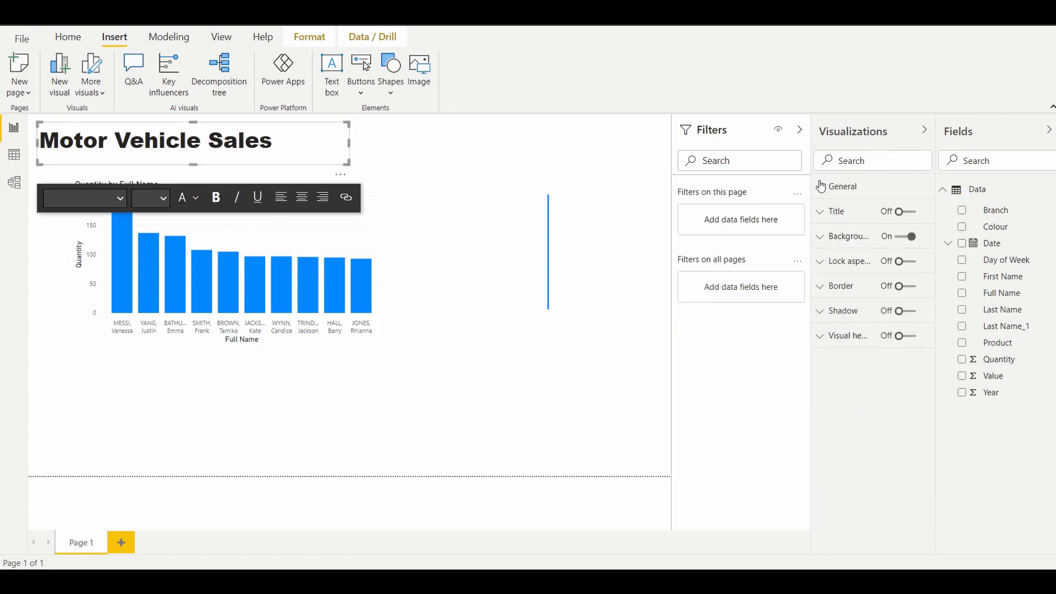
left_click(533, 214)
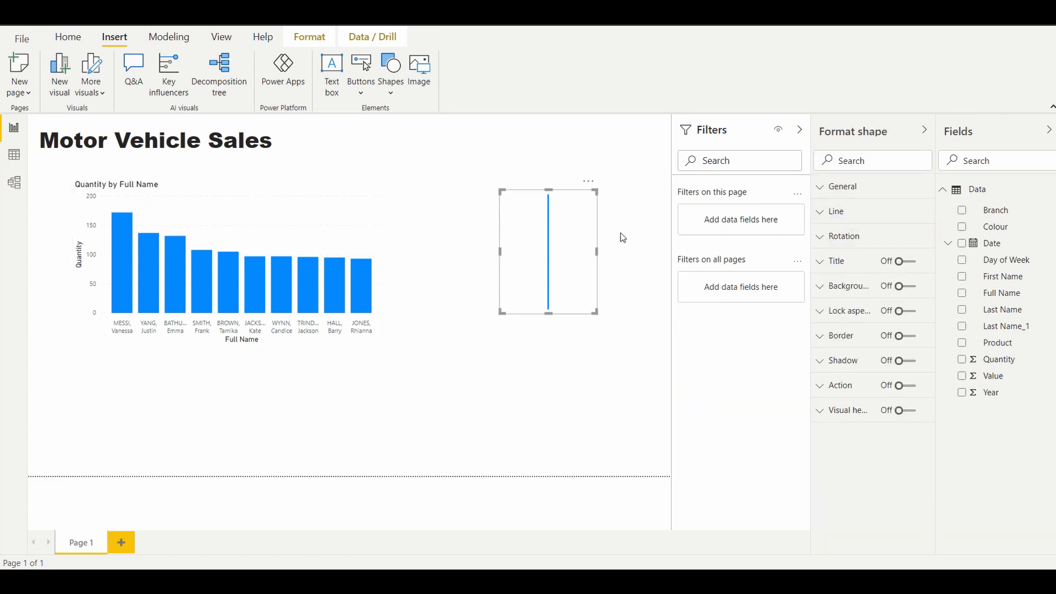
left_click(820, 238)
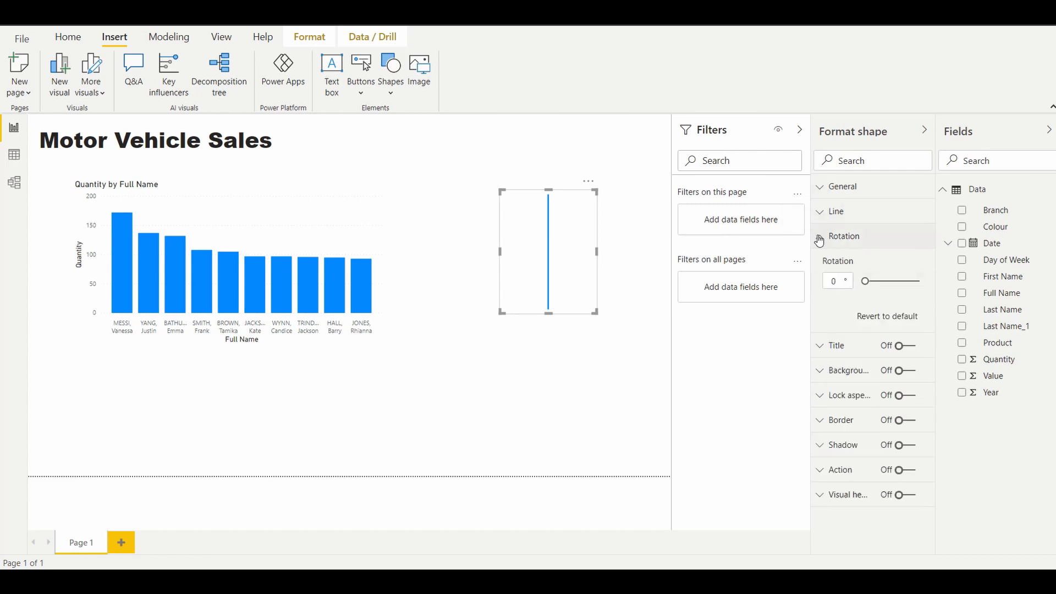
double_click(834, 283)
type("90")
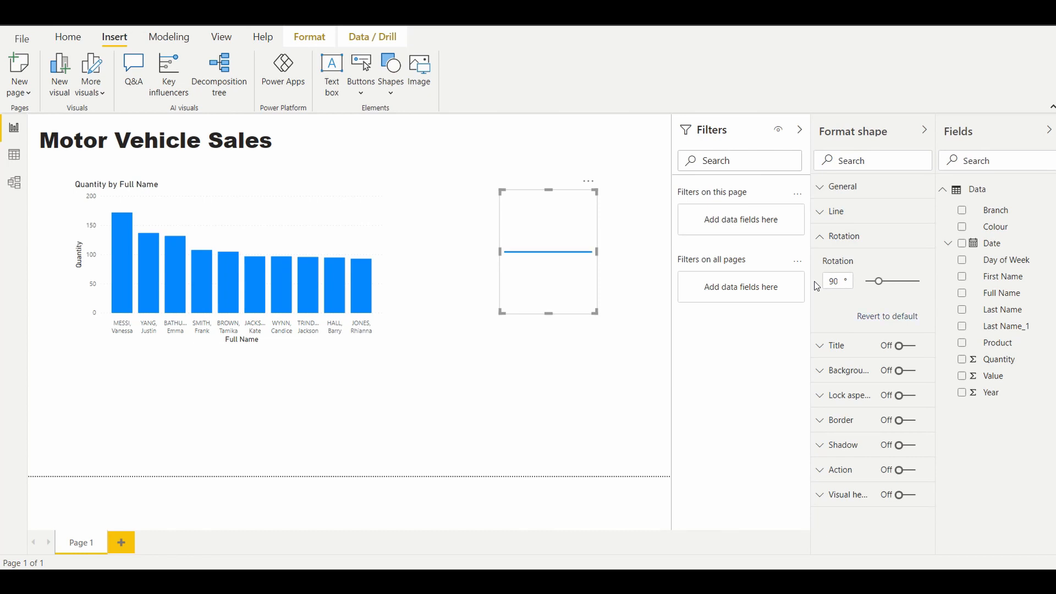
Step: Flatten the line's frame, place it directly beneath the Motor Vehicle Sales title, and stretch it across nearly the full page width
left_click_drag(542, 313, 72, 143)
left_click_drag(143, 159, 658, 164)
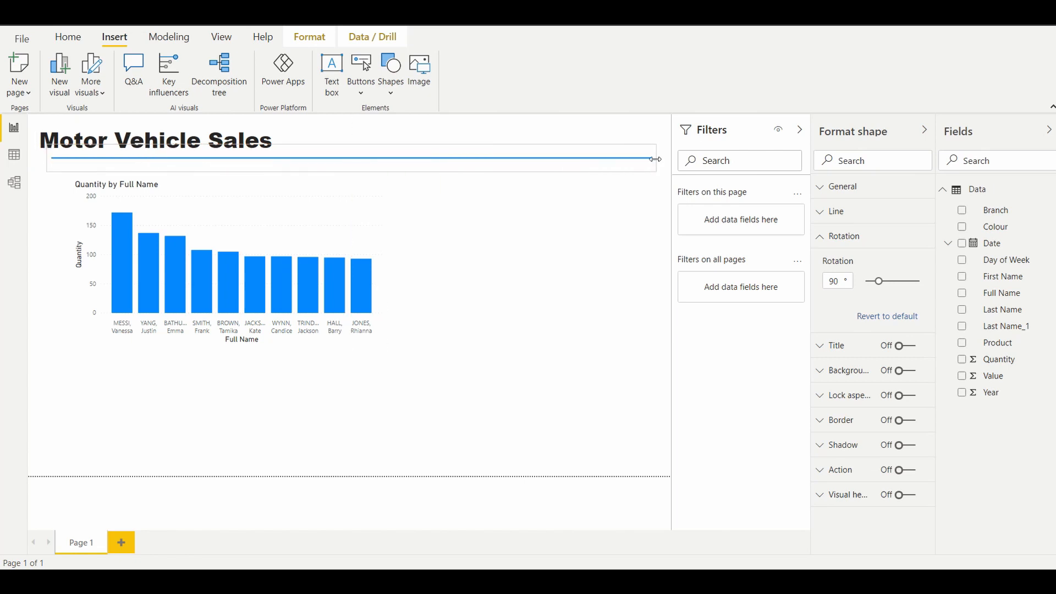
left_click(590, 335)
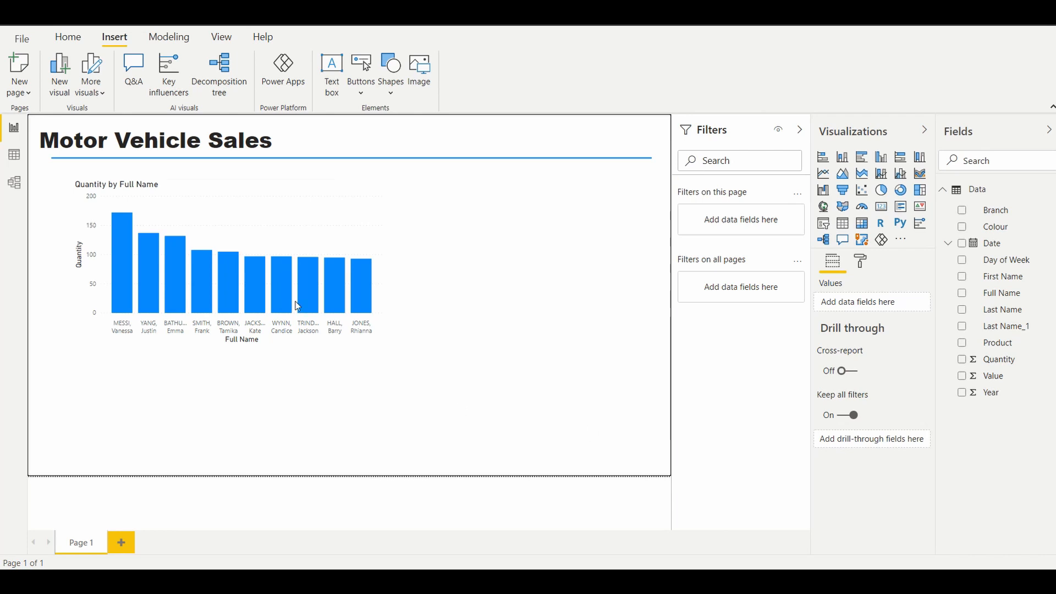
Step: Move the column chart up and left beneath the line and widen it to about three quarters of the page's width
left_click(179, 183)
left_click_drag(177, 183, 160, 177)
left_click(502, 406)
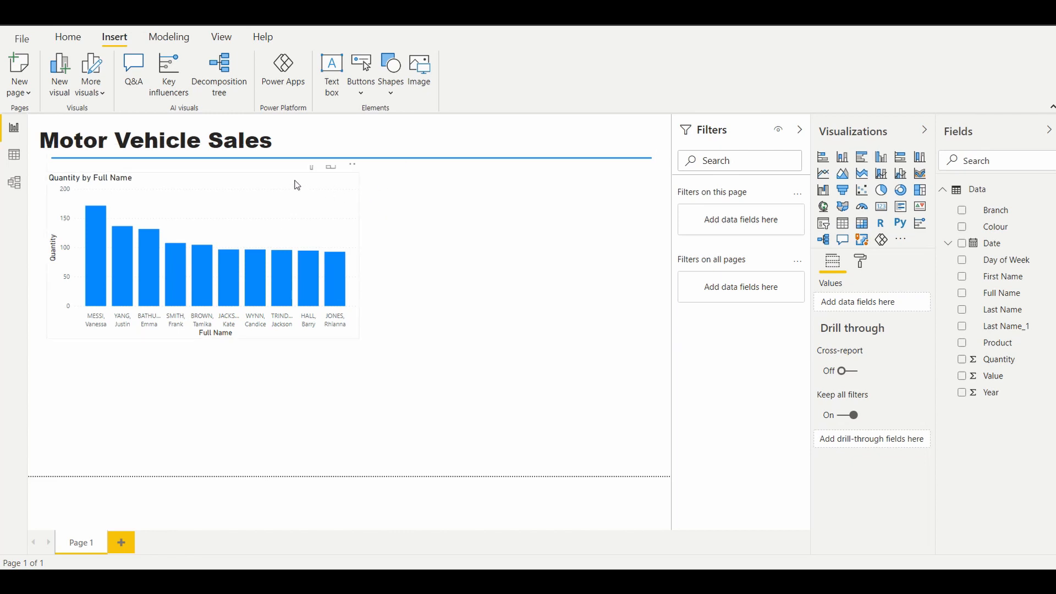
left_click(267, 179)
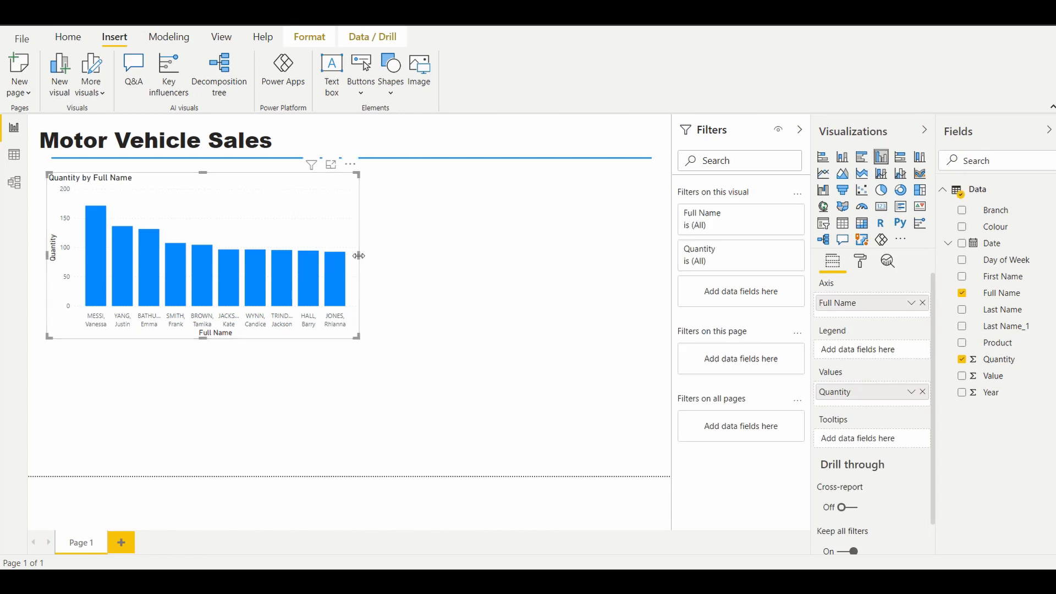
left_click_drag(359, 256, 520, 238)
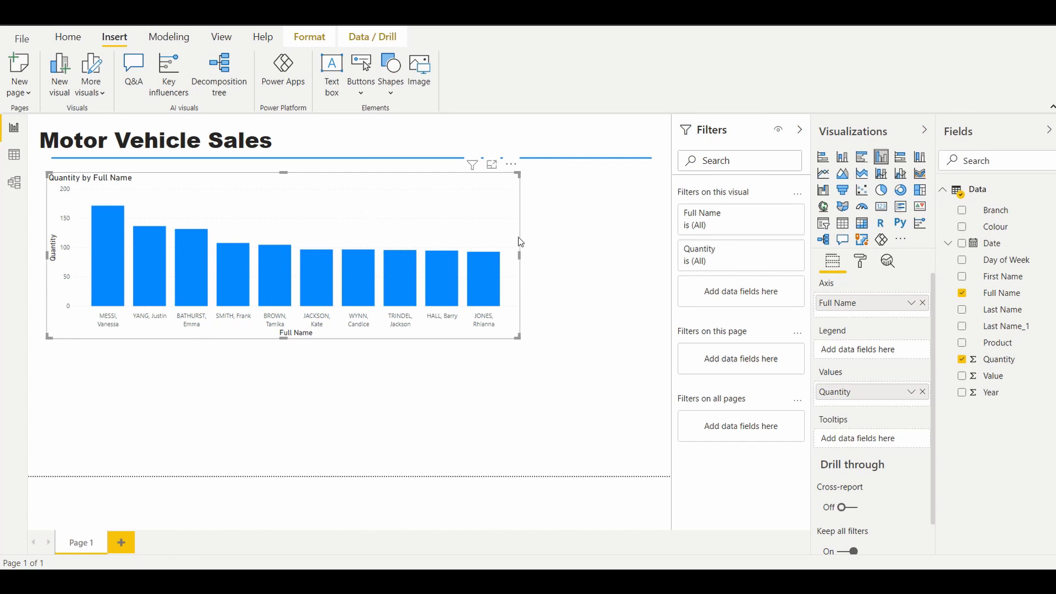
Step: Turn on data labels for the column chart and make the chart slightly taller
left_click(862, 267)
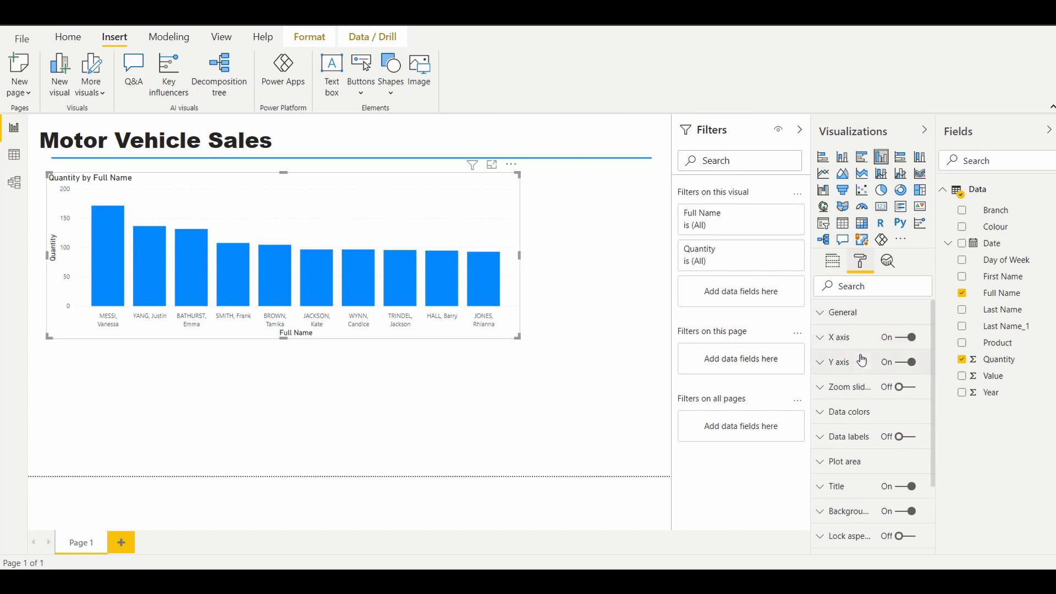
left_click(821, 438)
left_click(822, 445)
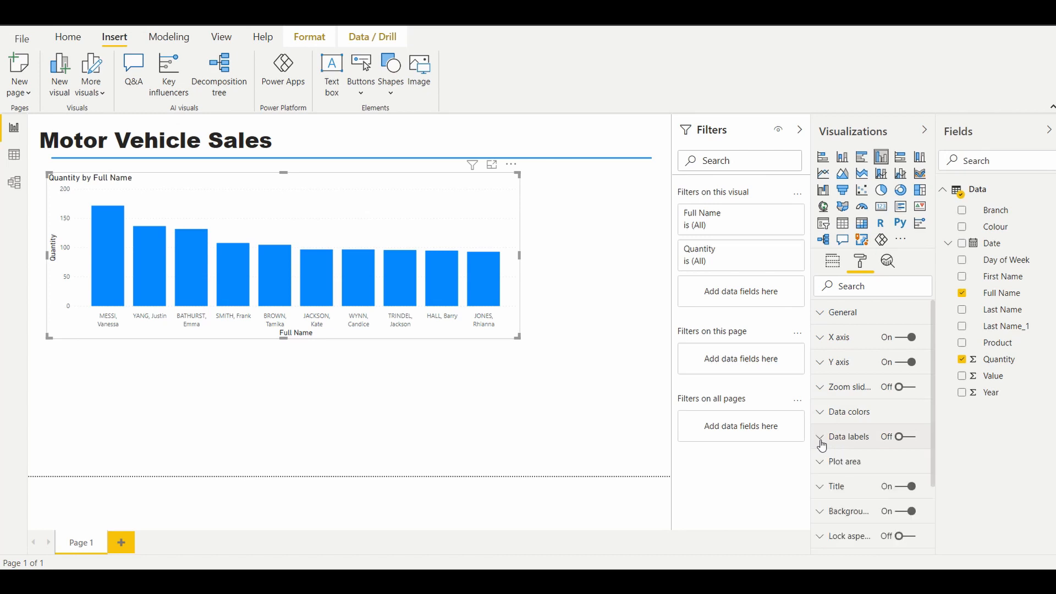
left_click(911, 443)
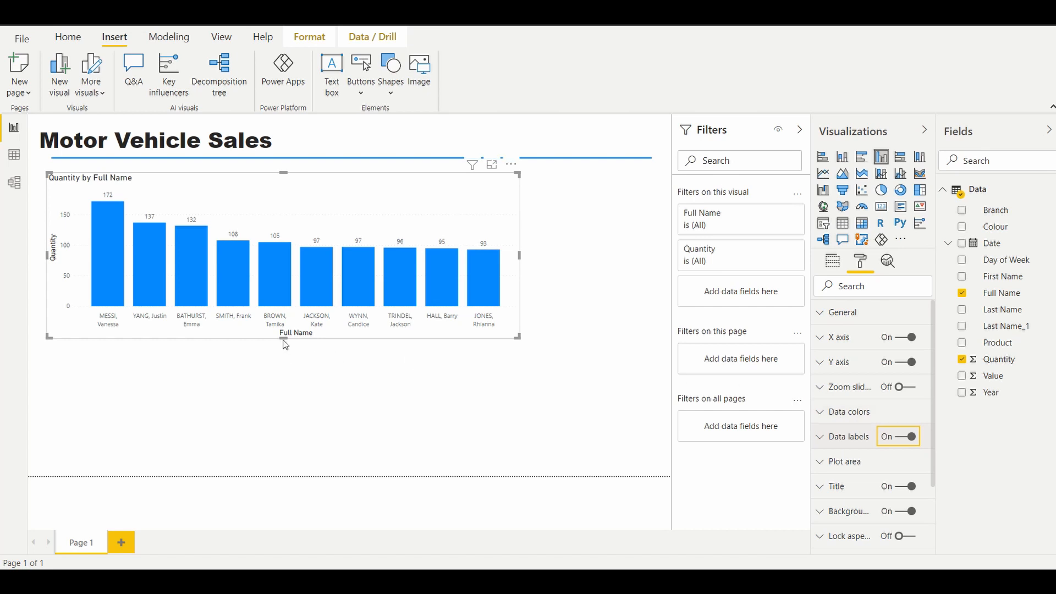
left_click_drag(284, 338, 283, 357)
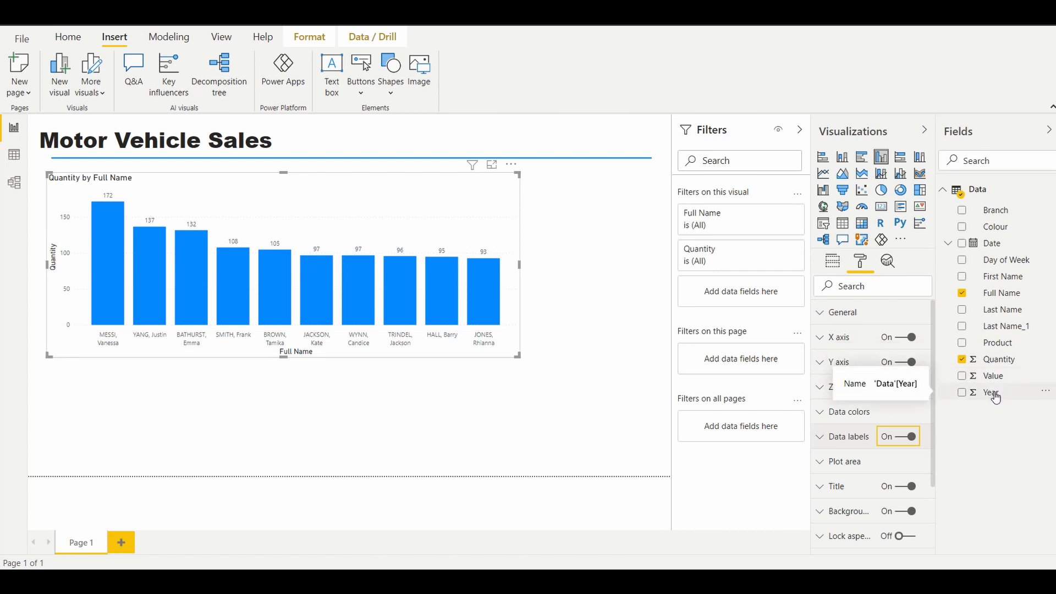
Step: Add the Year field as the column chart's legend and narrow the chart slightly from its right edge
left_click(831, 265)
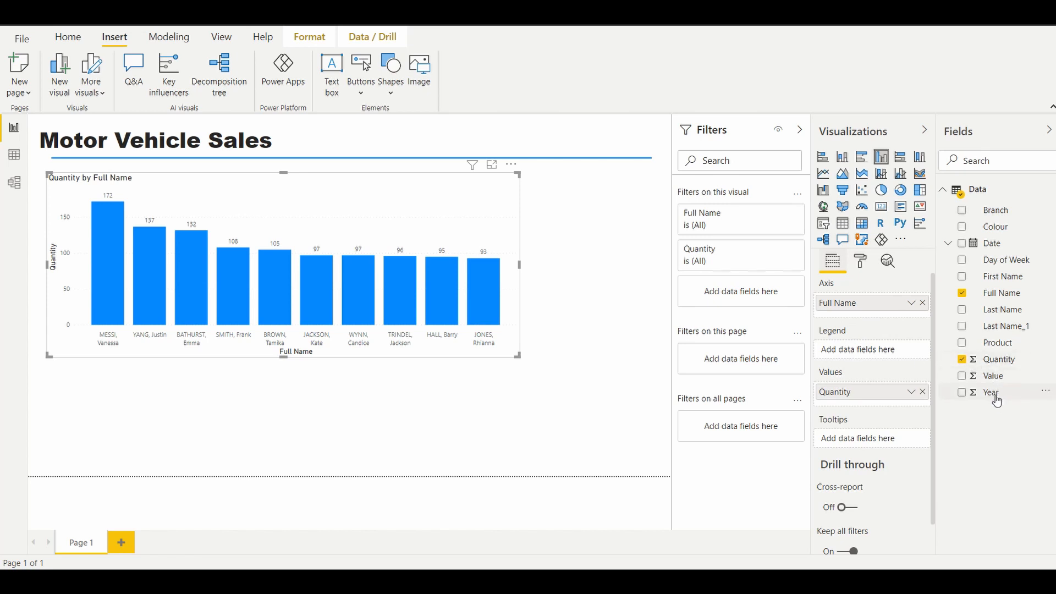
left_click_drag(997, 401, 885, 361)
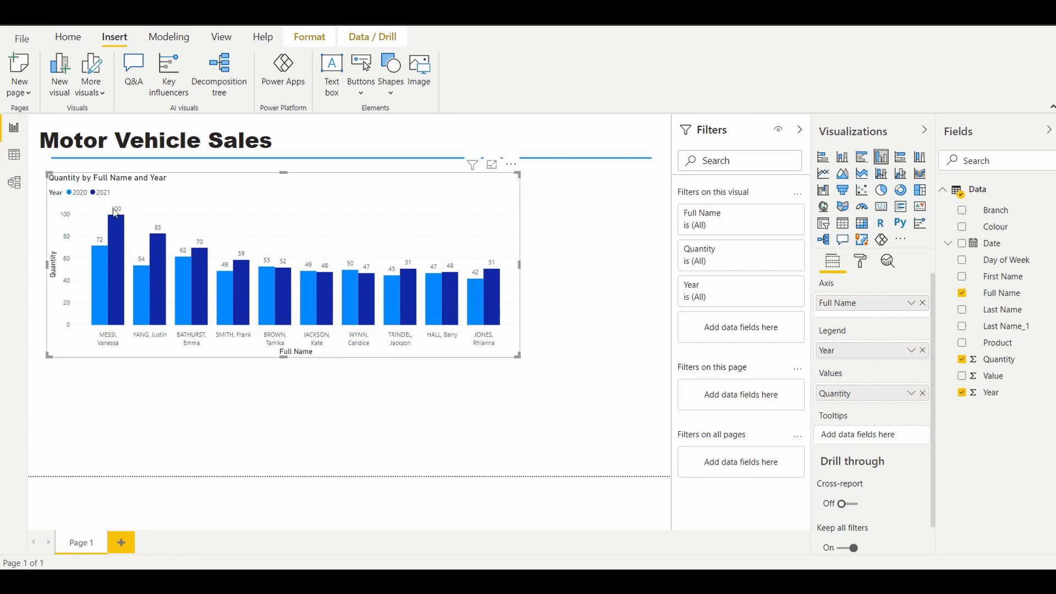
left_click(593, 235)
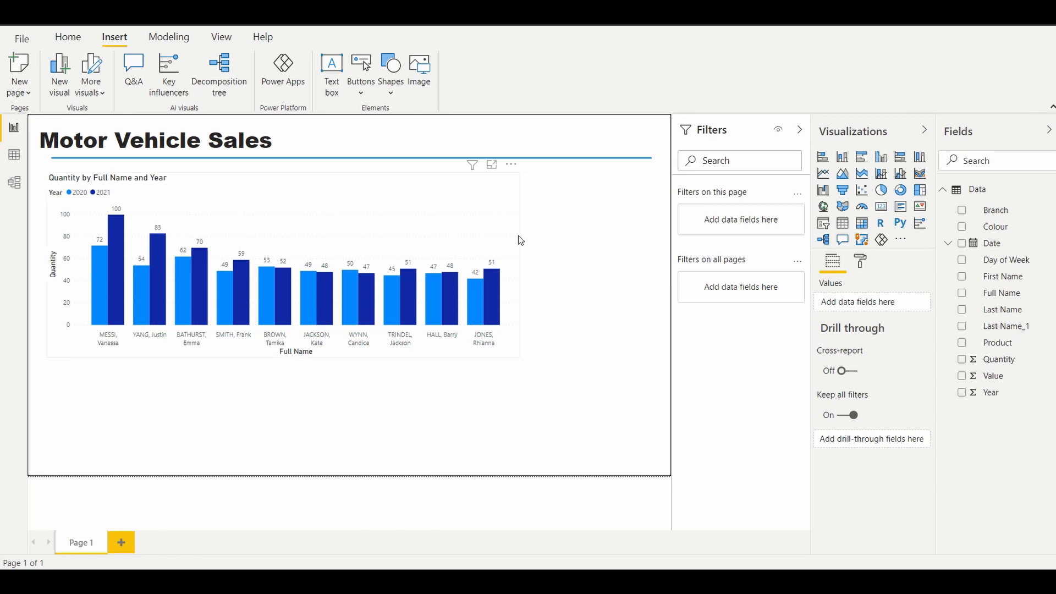
left_click(487, 216)
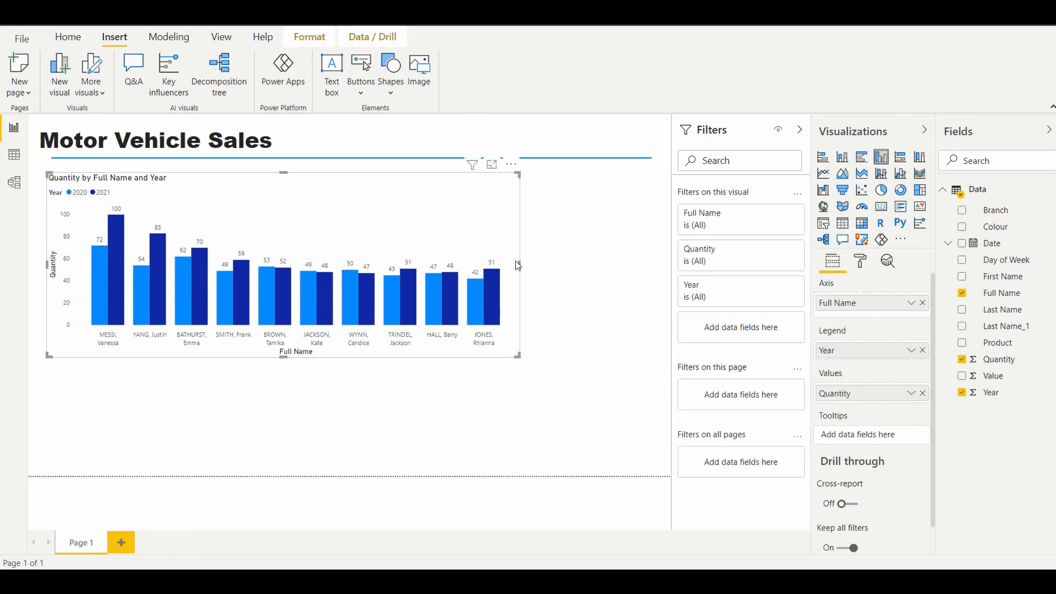
left_click_drag(518, 261, 498, 261)
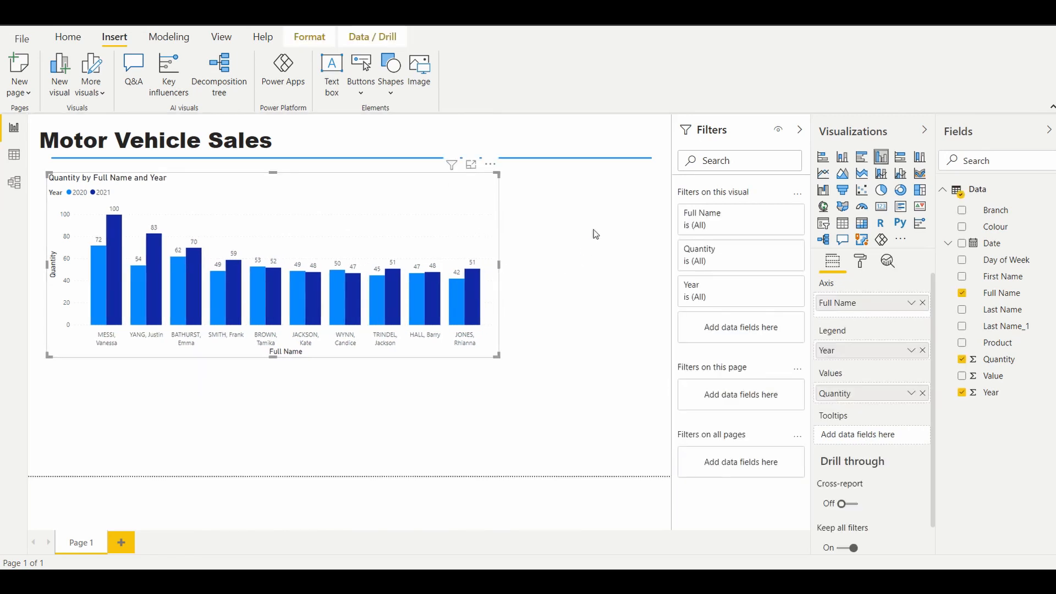
Step: Insert a clustered bar chart showing Value by Product in the empty area below the column chart
left_click(544, 131)
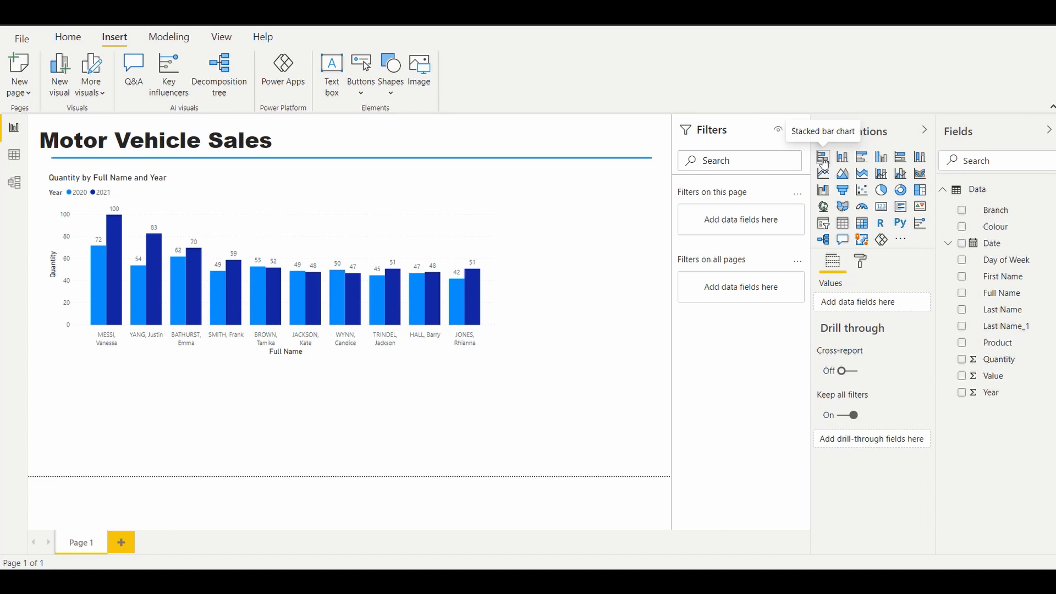
left_click(862, 159)
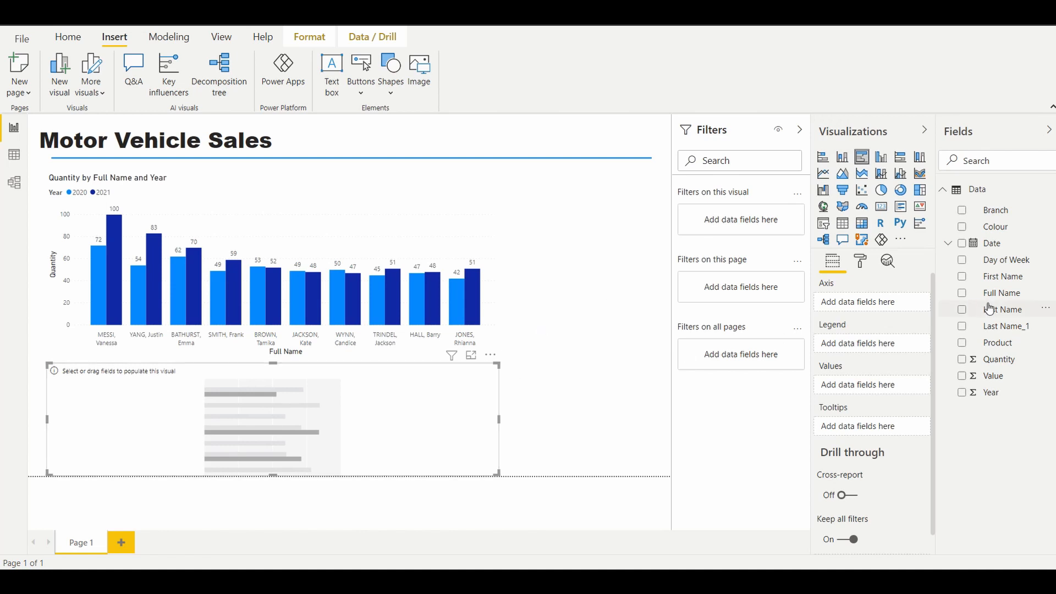
left_click(961, 346)
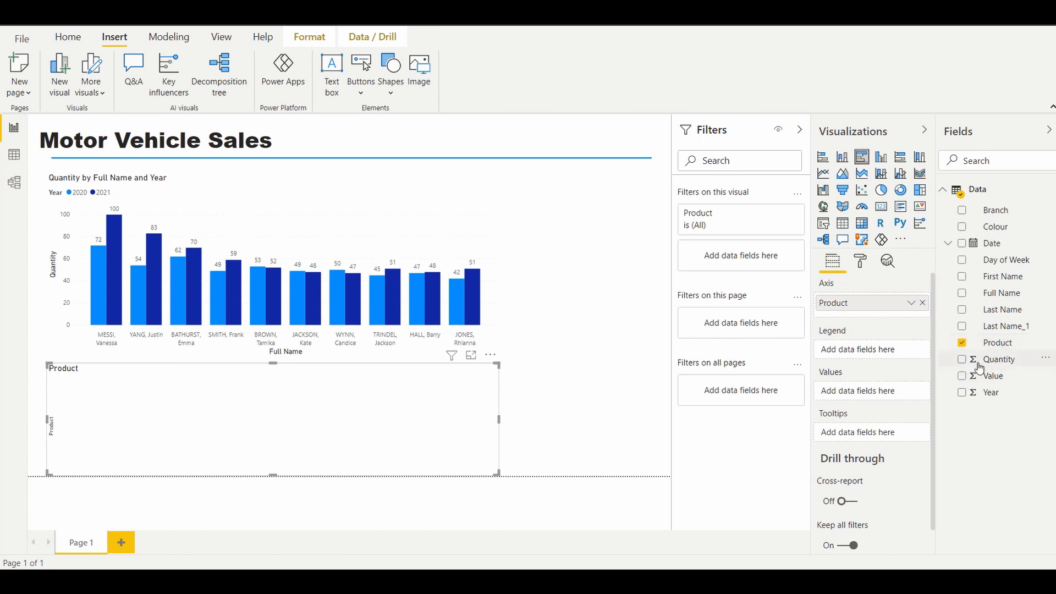
left_click(962, 378)
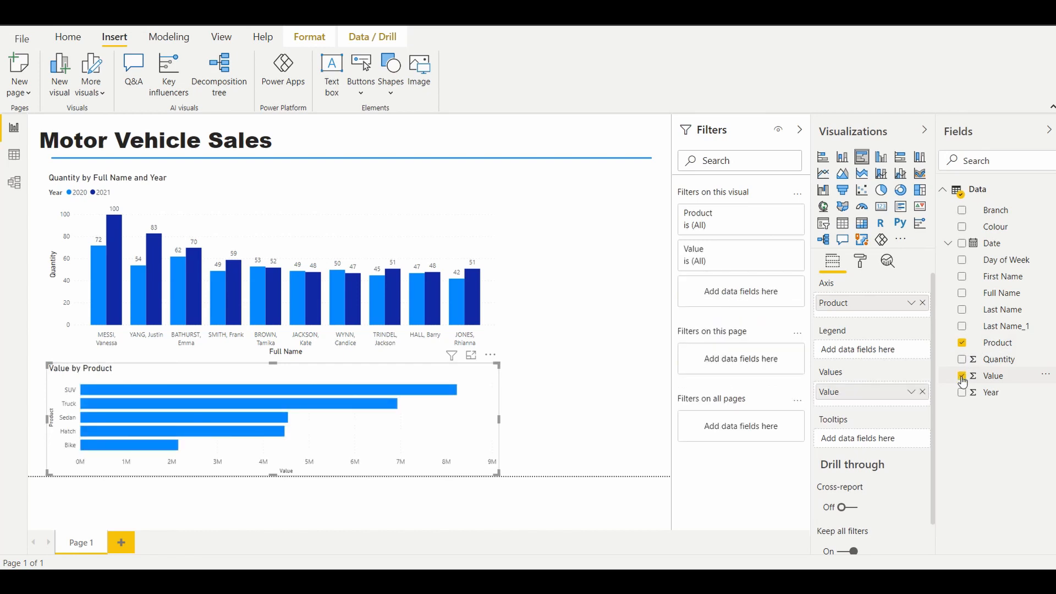
Step: Narrow the bar chart to slightly over a third of the page's width and move it to the page's lower-right corner
left_click_drag(498, 421, 375, 428)
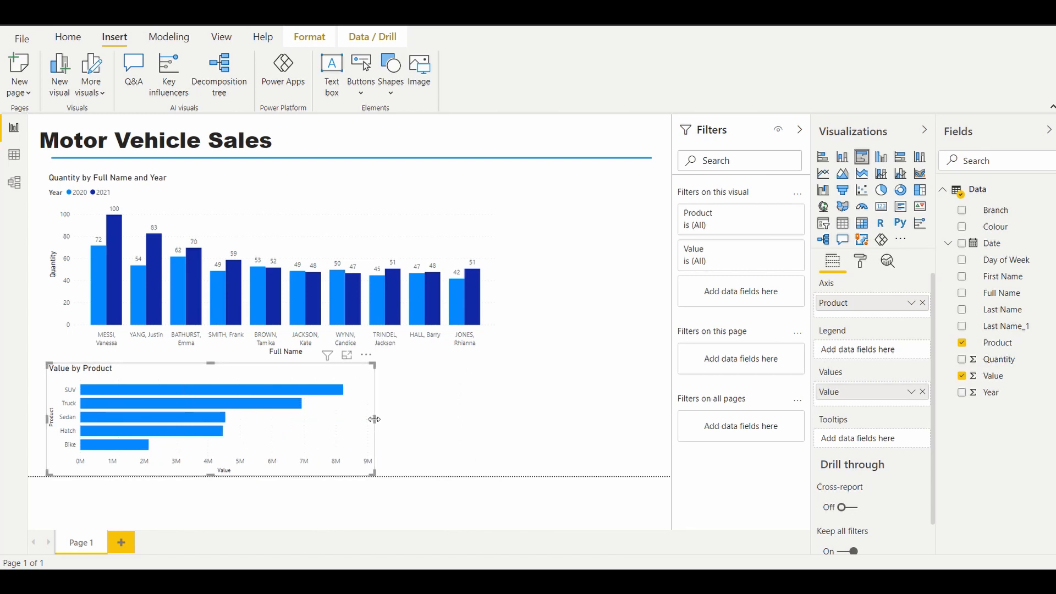
left_click_drag(378, 419, 286, 427)
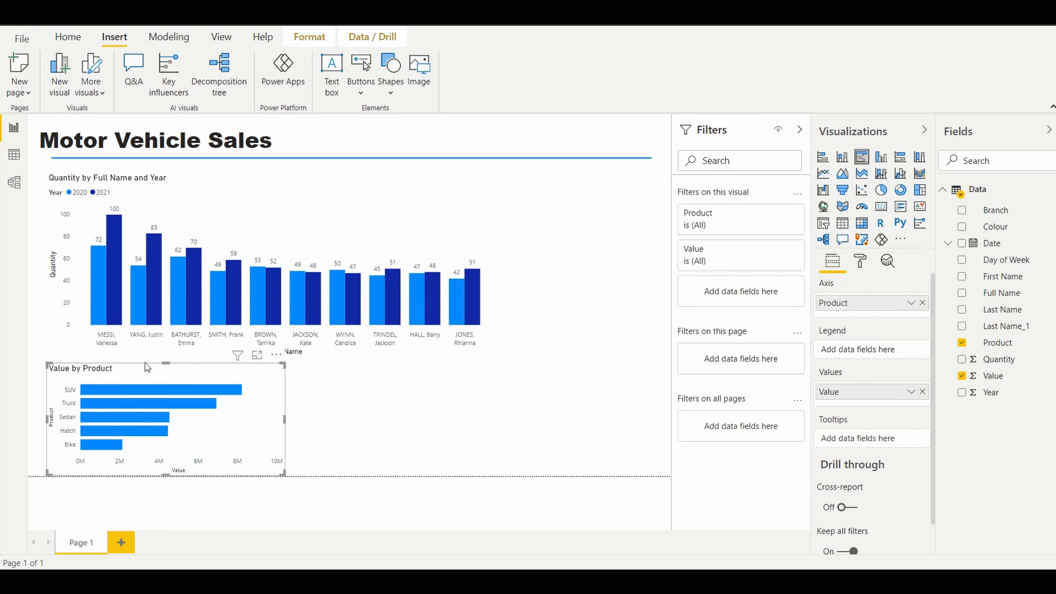
left_click_drag(156, 368, 560, 364)
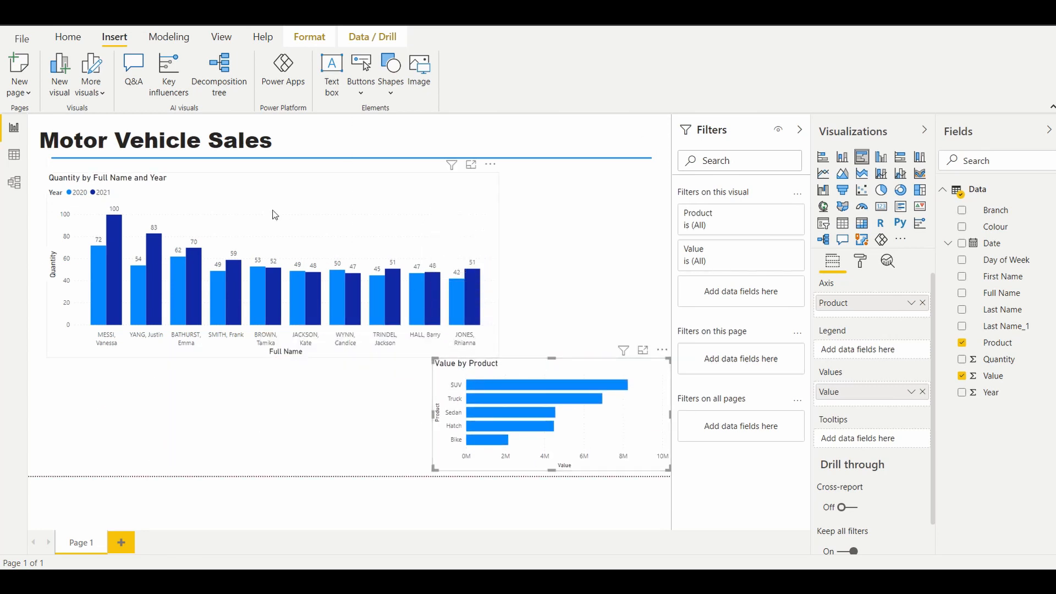
Step: Move the column chart up close to the line, and place the bar chart beneath it, widened to the column chart's right edge
left_click(229, 180)
left_click_drag(227, 176, 225, 169)
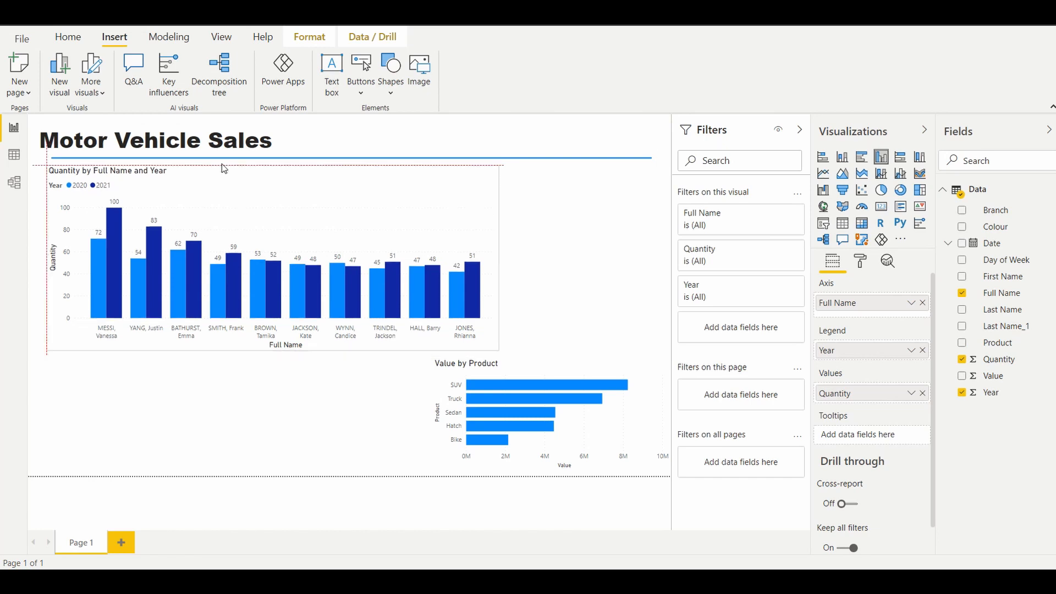
left_click(542, 361)
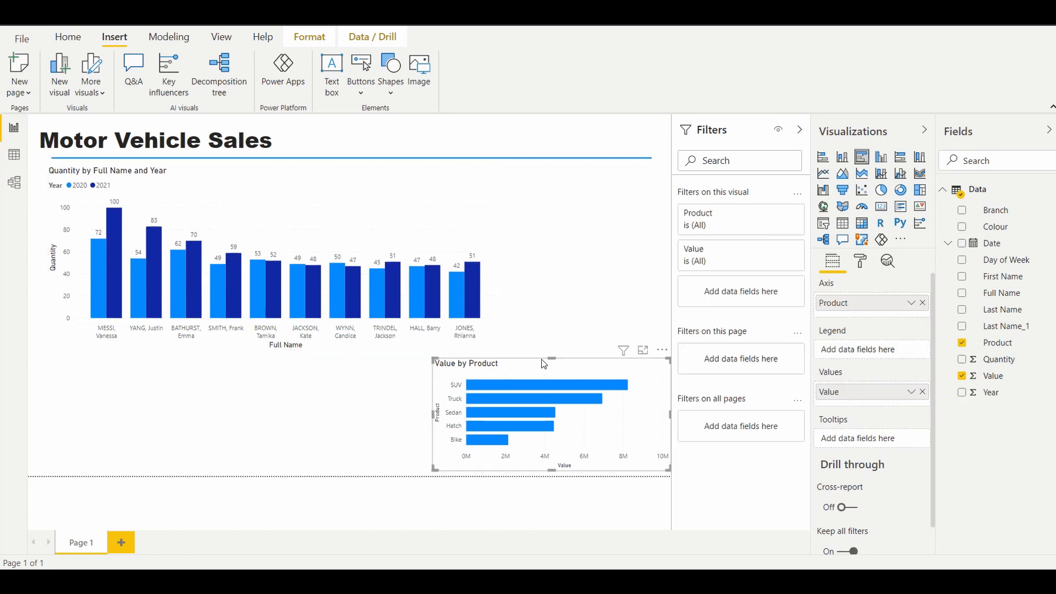
left_click_drag(543, 363, 147, 370)
left_click_drag(294, 419, 497, 411)
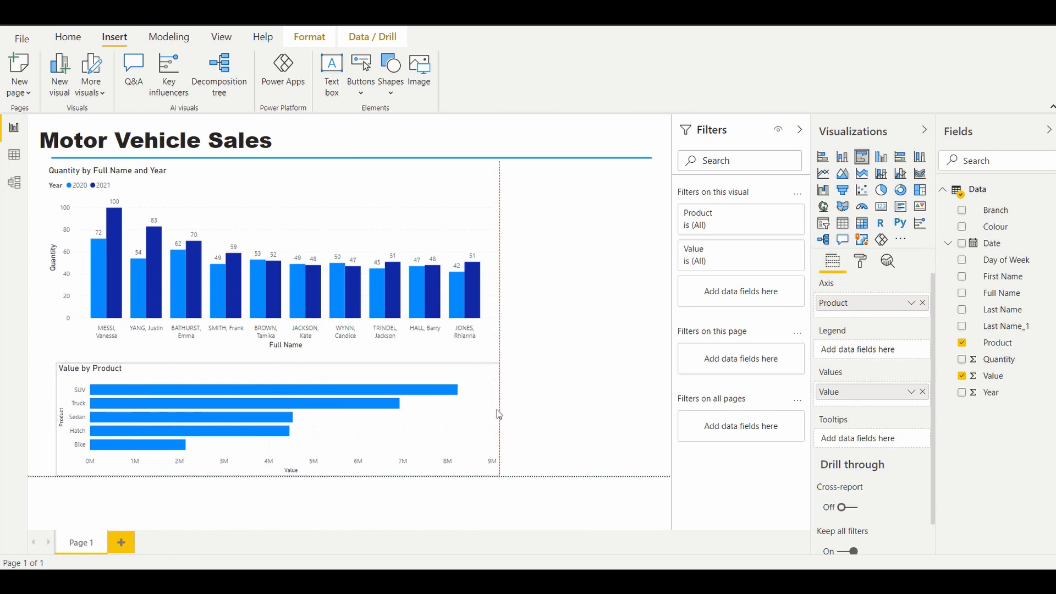
left_click(572, 329)
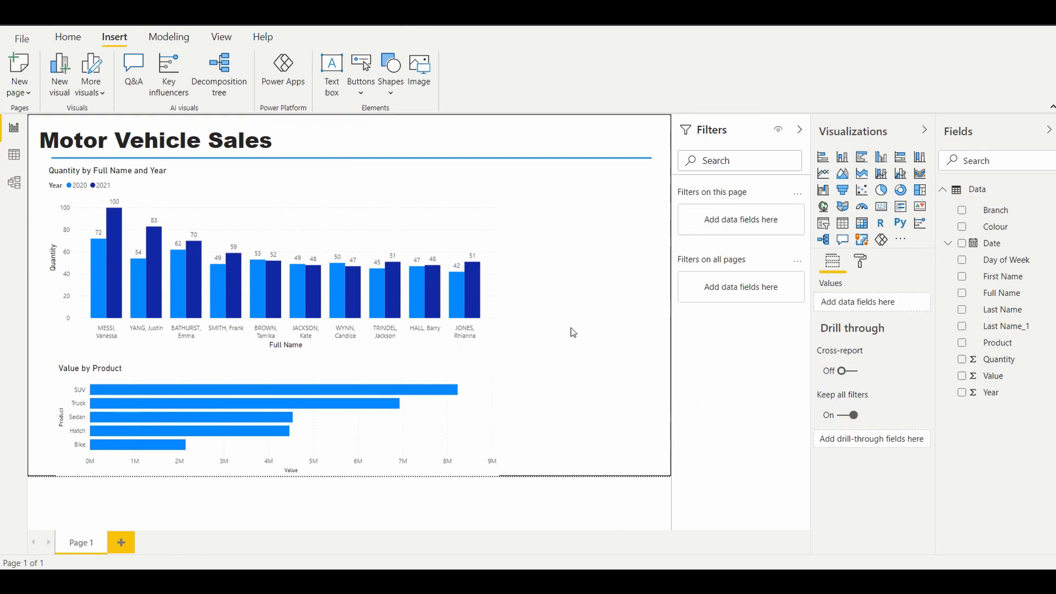
Step: Shorten the column chart from its lower edge and extend the bar chart upward to fill the freed space
left_click(281, 349)
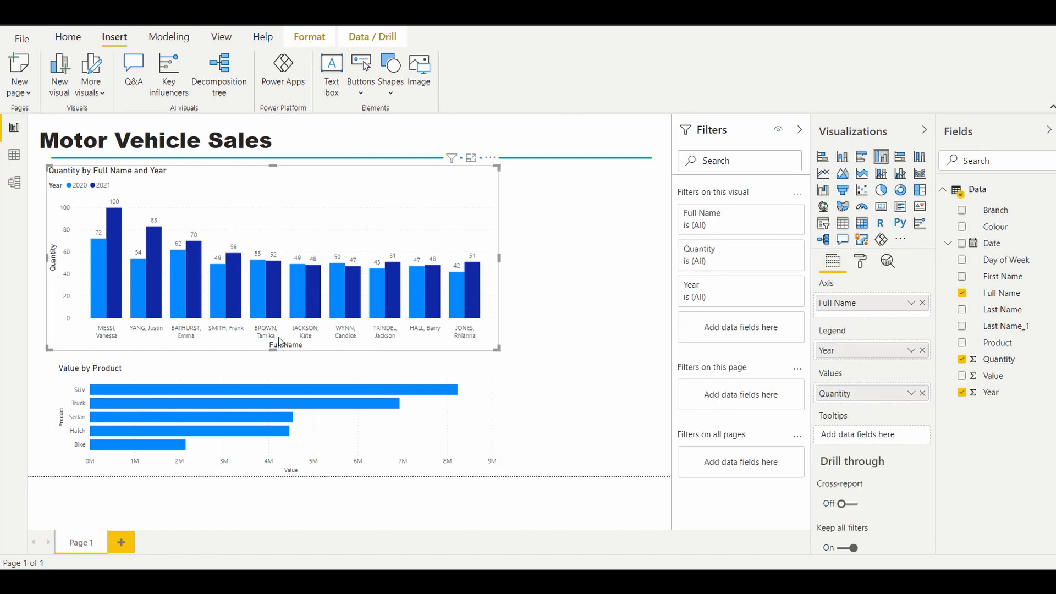
mouse_move(280, 350)
left_mouse_down()
mouse_move(276, 329)
mouse_move(278, 356)
mouse_move(276, 346)
left_mouse_up()
left_click(276, 364)
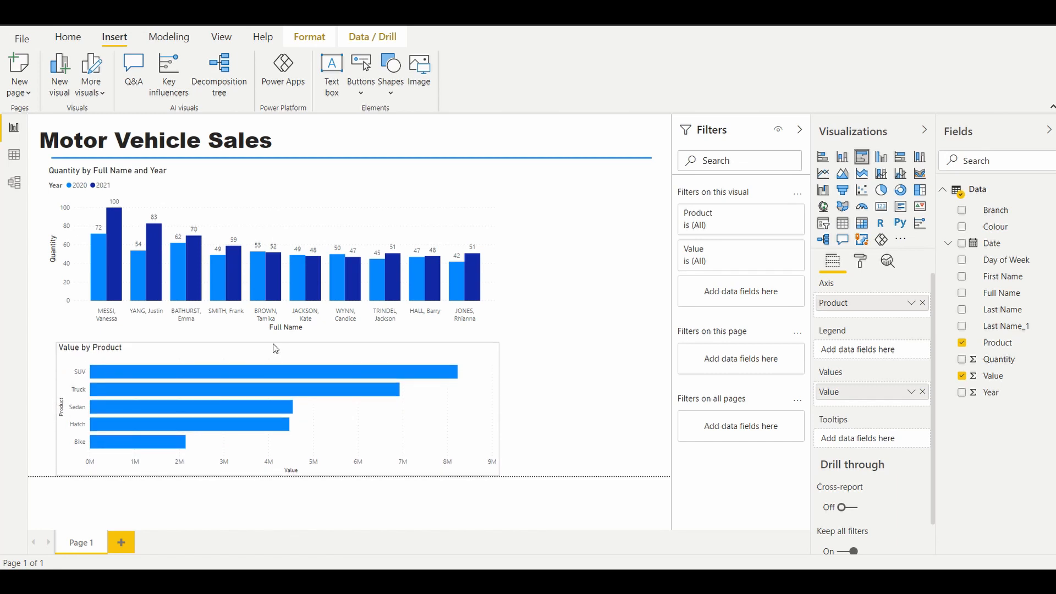
left_click(589, 245)
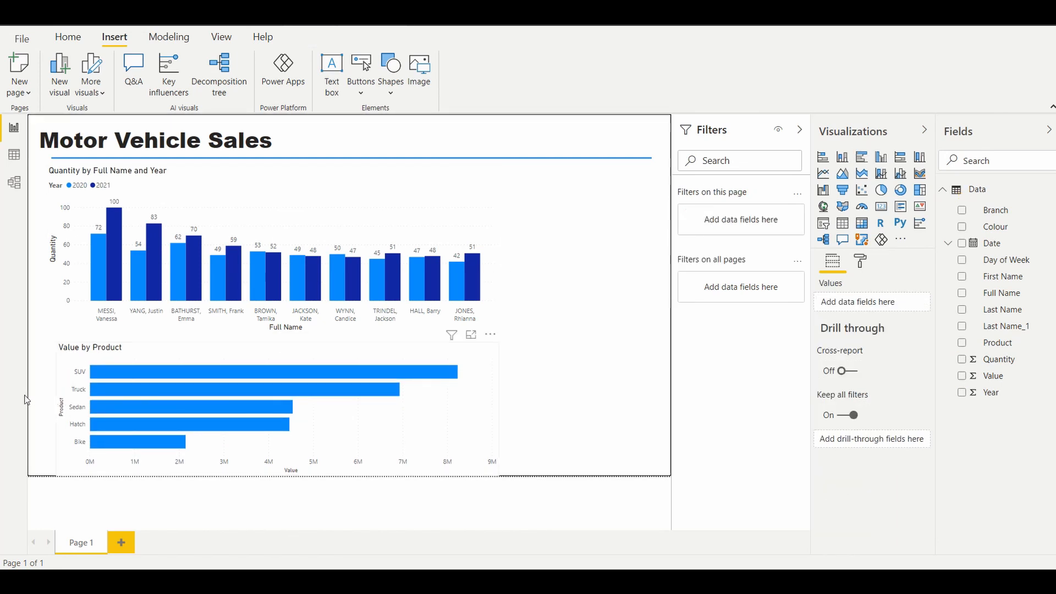
Step: Turn on data labels for the Value by Product bar chart
left_click(390, 348)
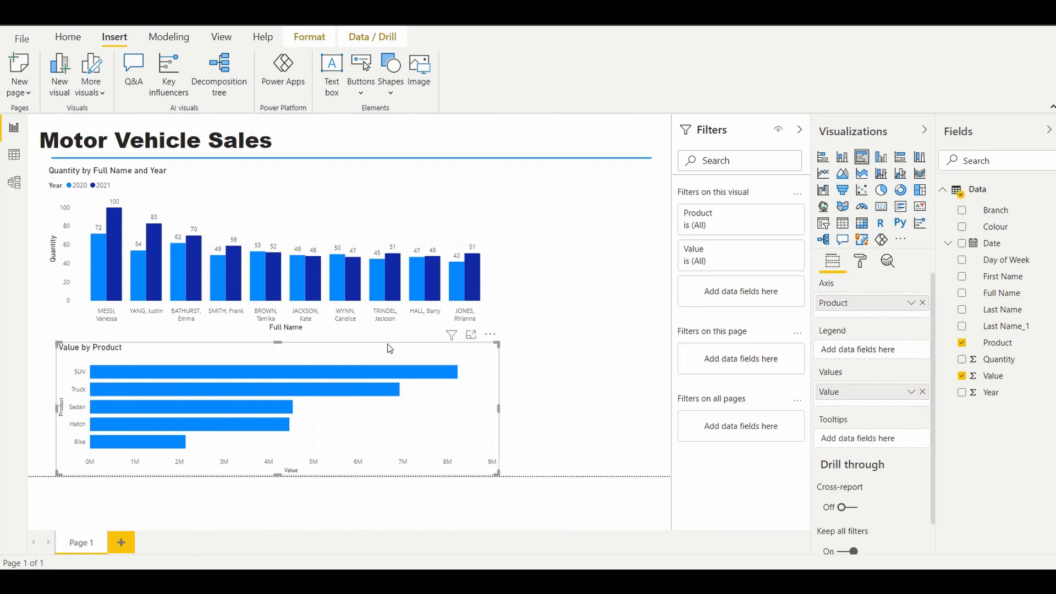
left_click(860, 263)
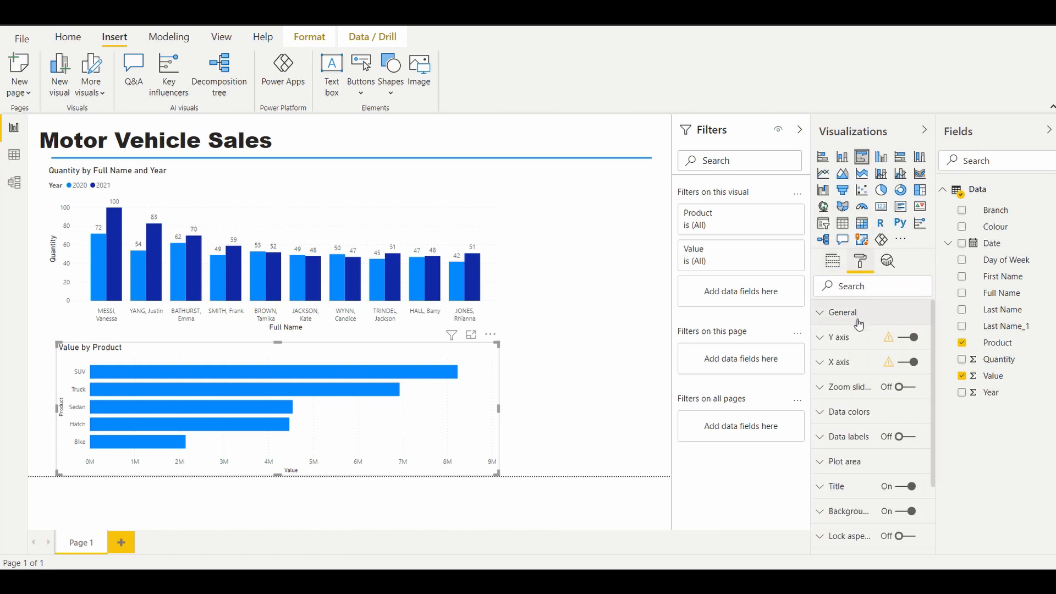
left_click(902, 438)
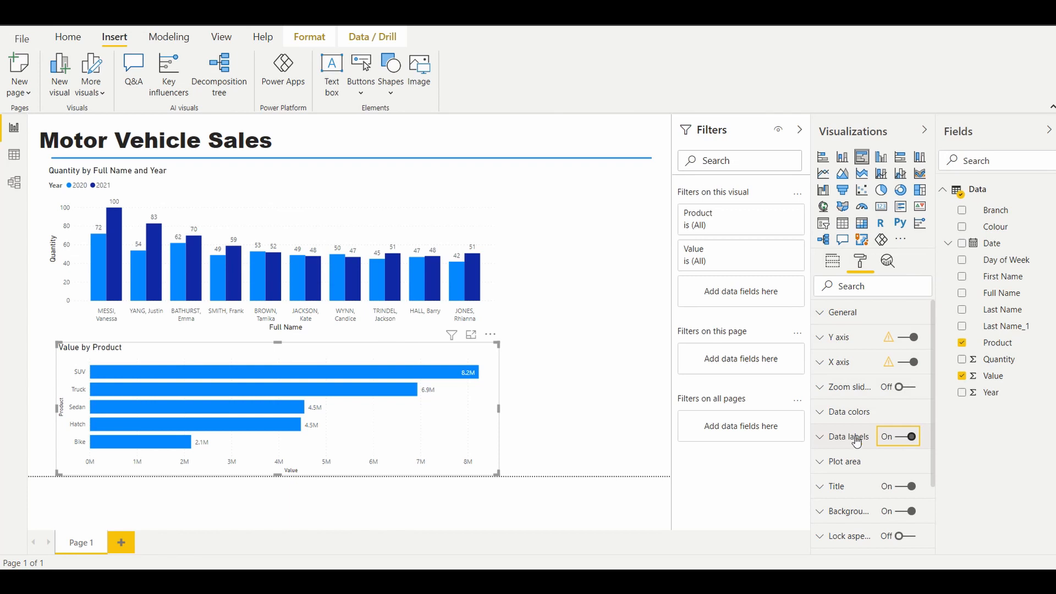
Step: Set the display units of the Value by Product bar chart's data labels to None
left_click(583, 403)
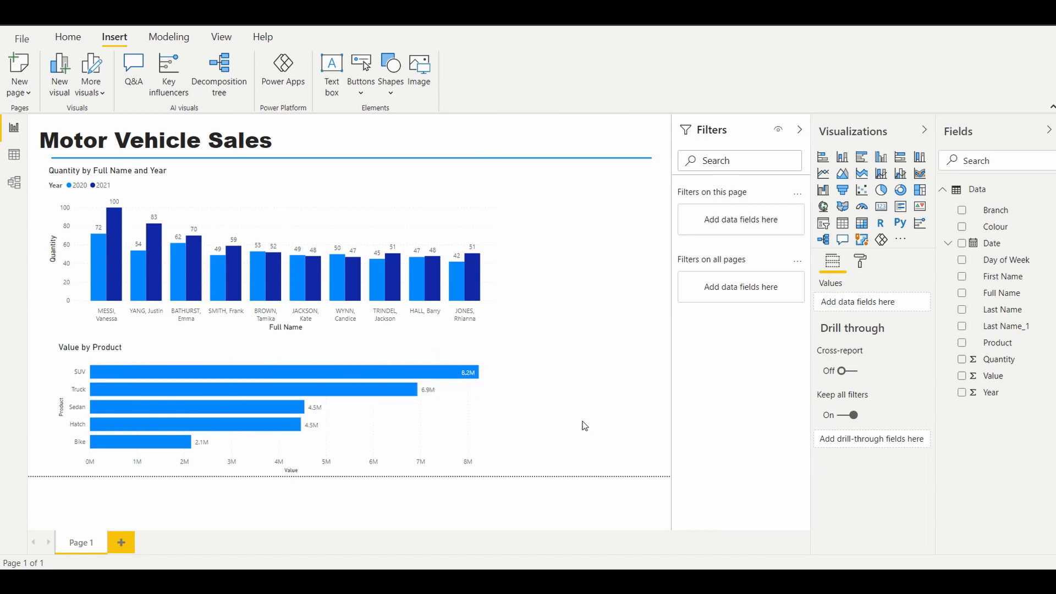
mouse_move(465, 376)
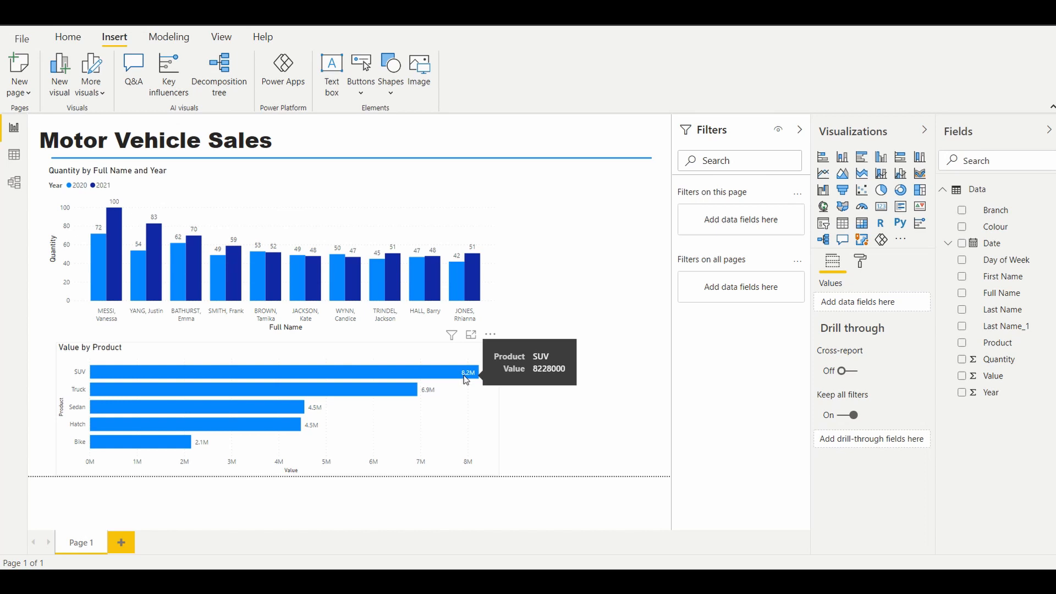
left_click(393, 350)
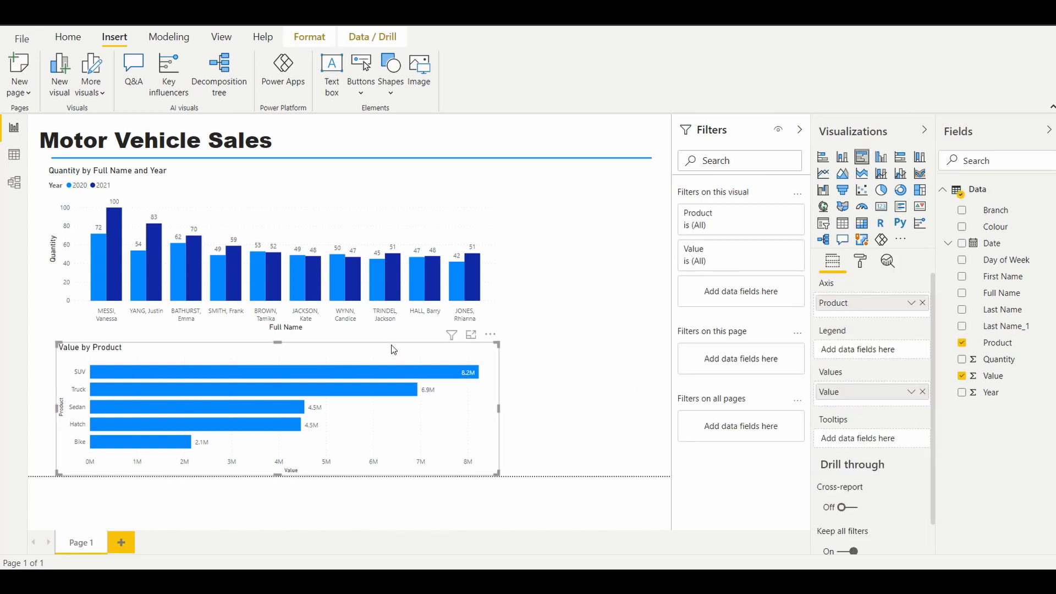
left_click(862, 262)
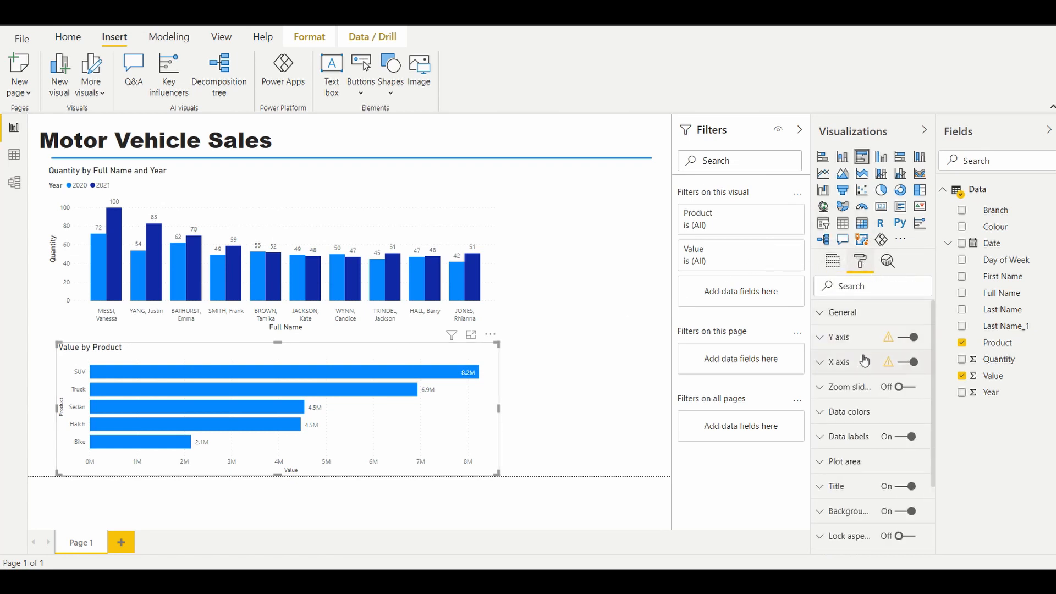
left_click(819, 440)
scroll(882, 410, "down", 2)
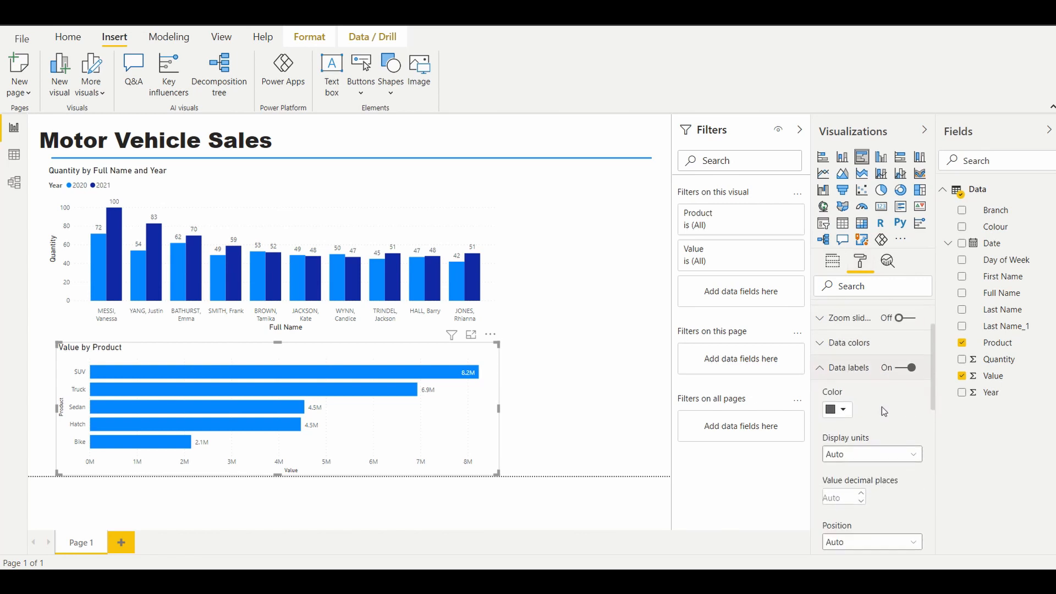
scroll(882, 407, "down", 2)
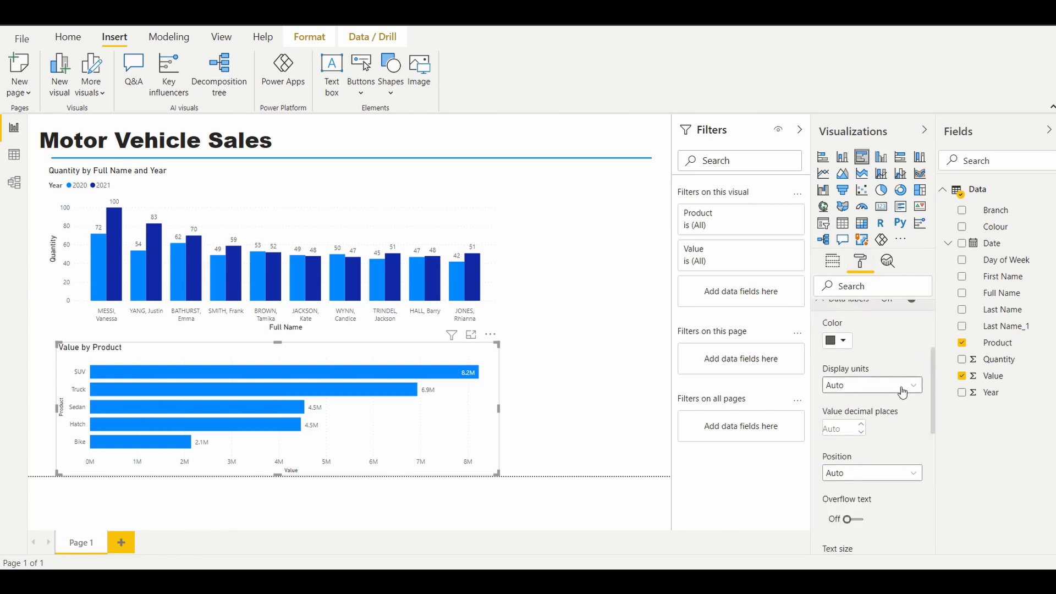
left_click(913, 391)
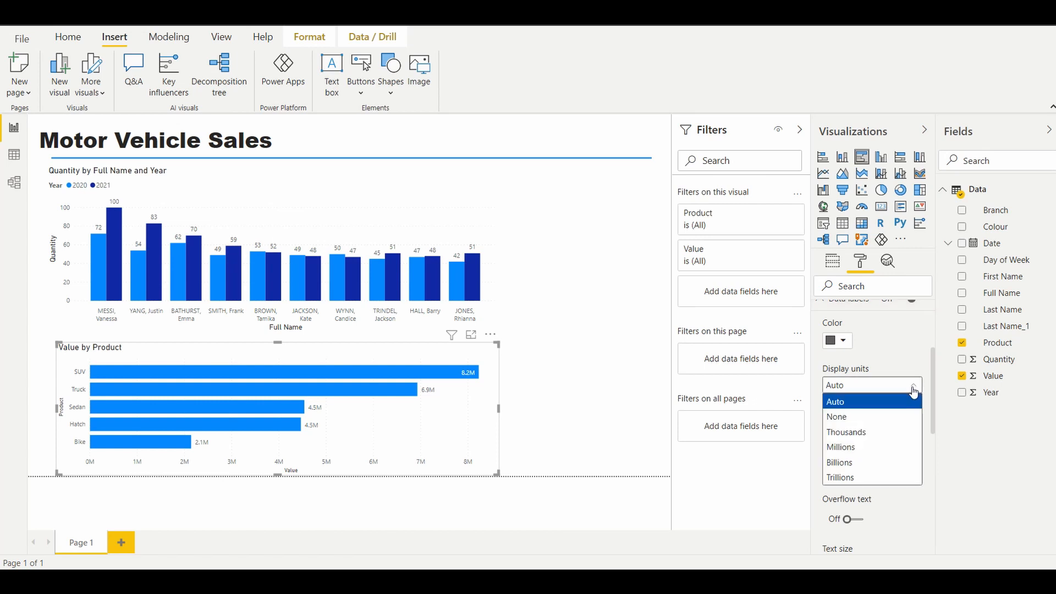
left_click(858, 418)
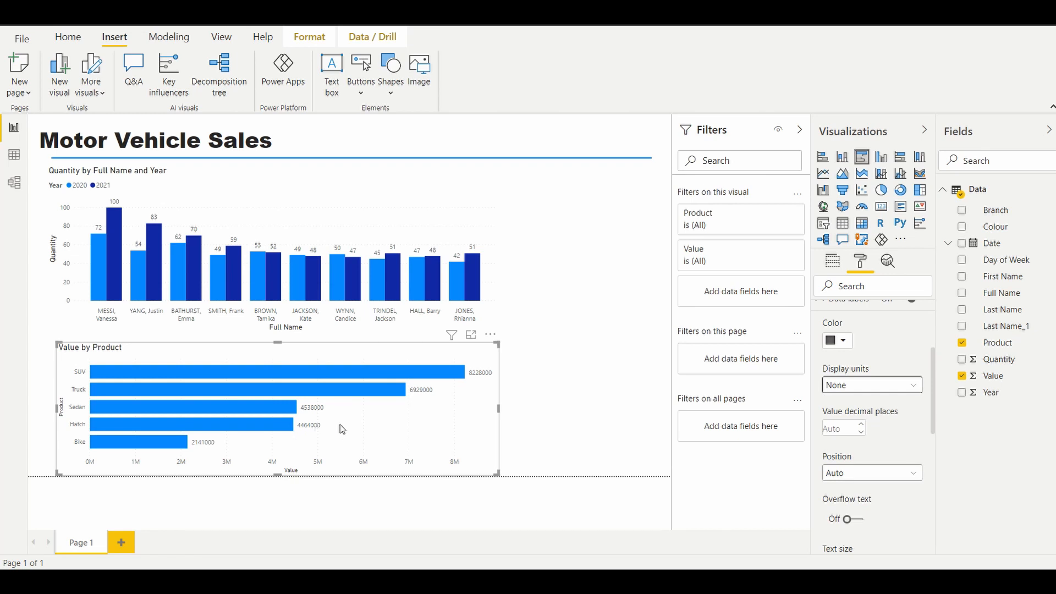
left_click(550, 395)
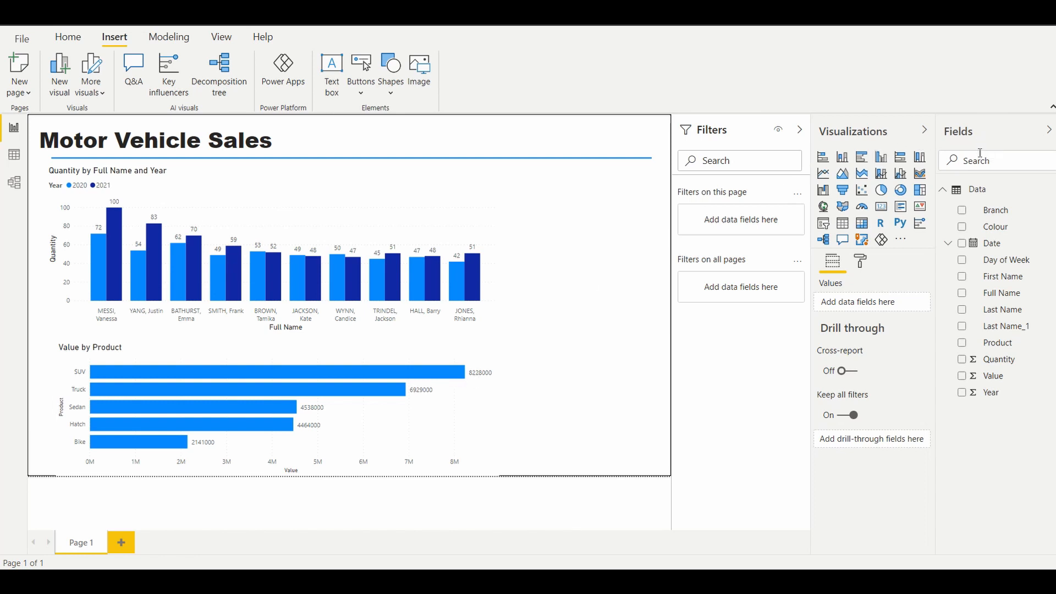
Step: Format the Value field as currency using $ English (United States)
left_click(993, 377)
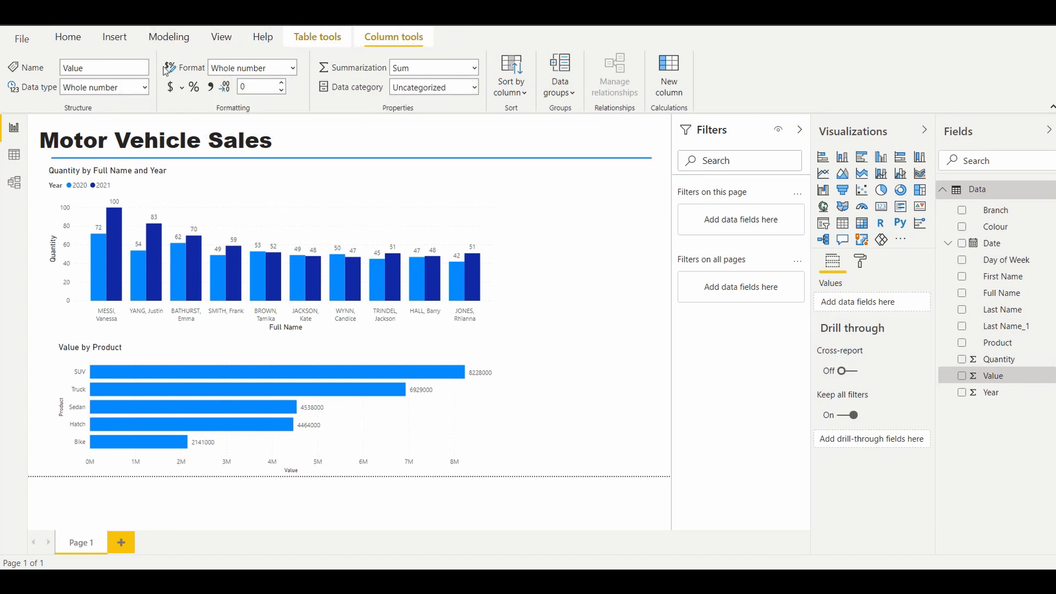
left_click(182, 88)
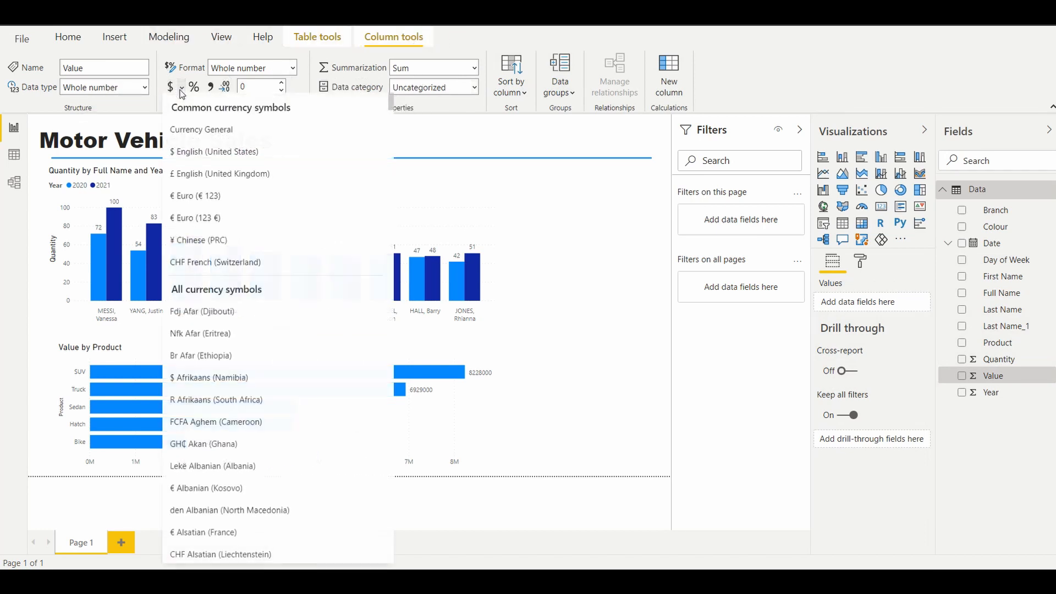
left_click(206, 154)
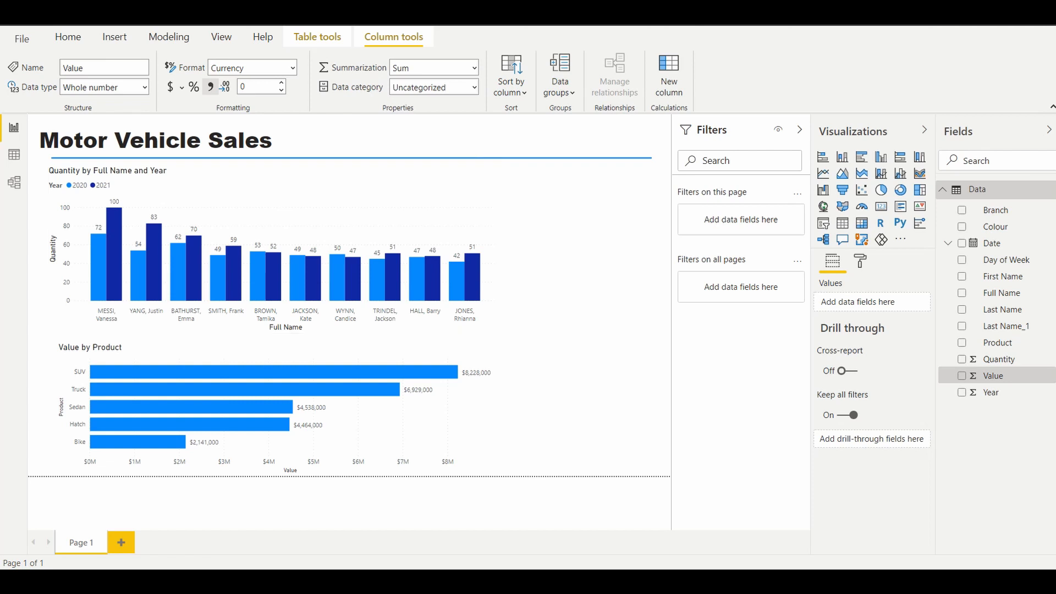
left_click(542, 220)
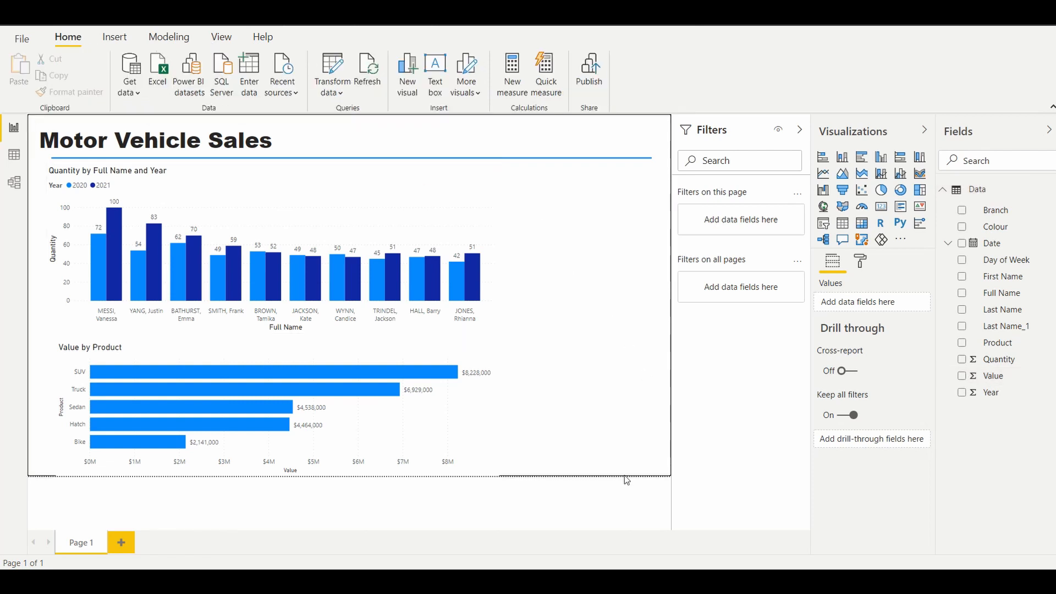
Step: Move the Value by Product bar chart up slightly, closer to the column chart, and deselect it
left_click(228, 345)
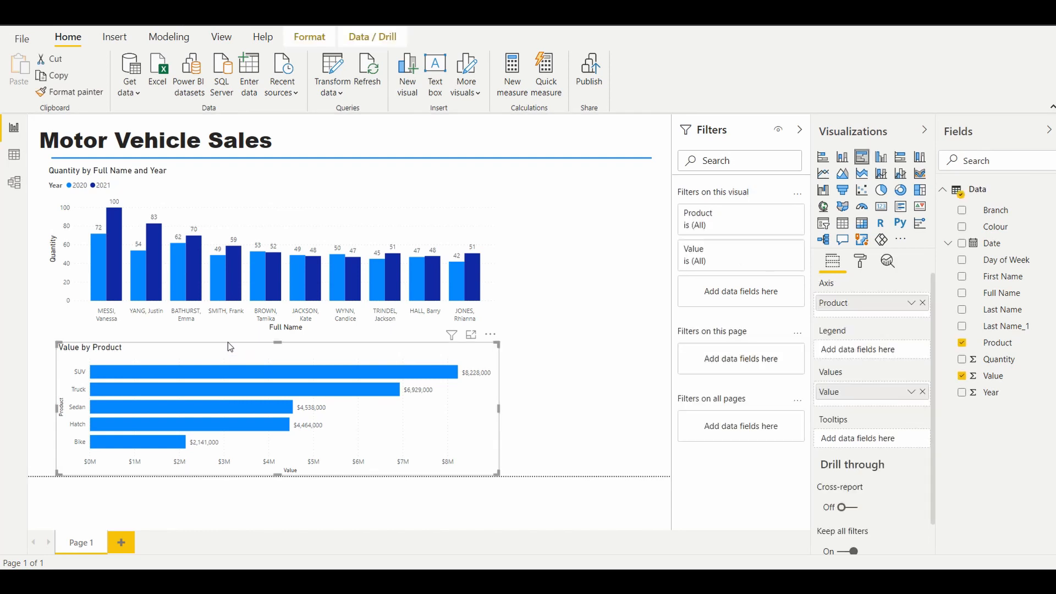
left_click_drag(228, 342, 227, 334)
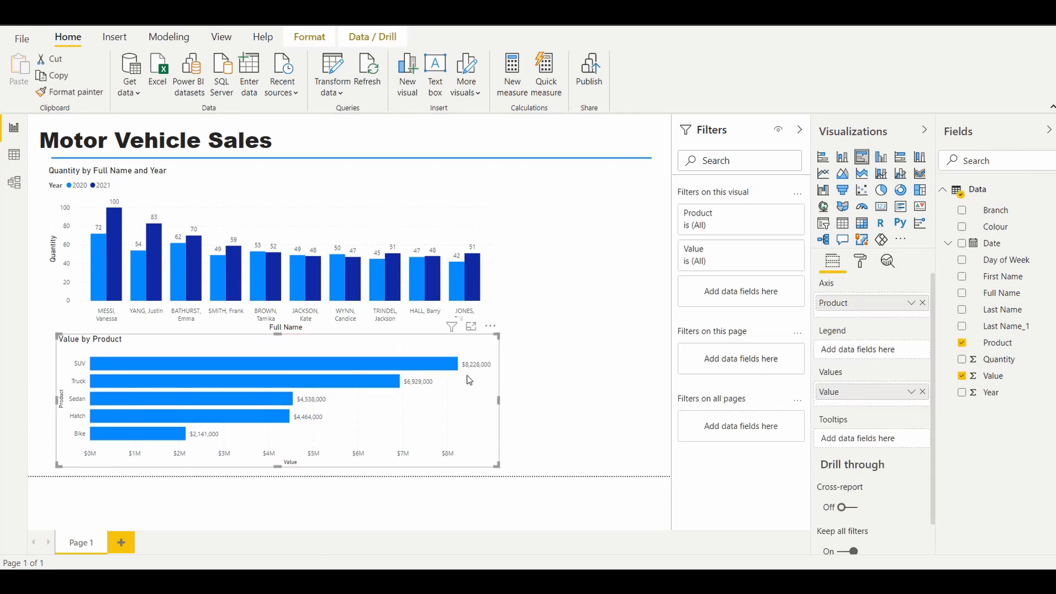
left_click(528, 303)
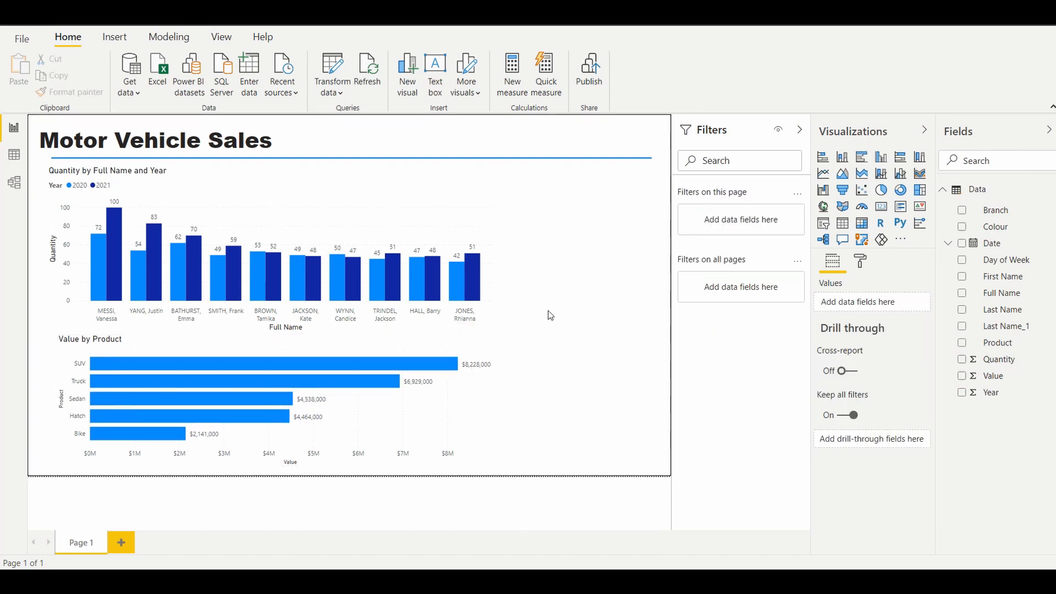